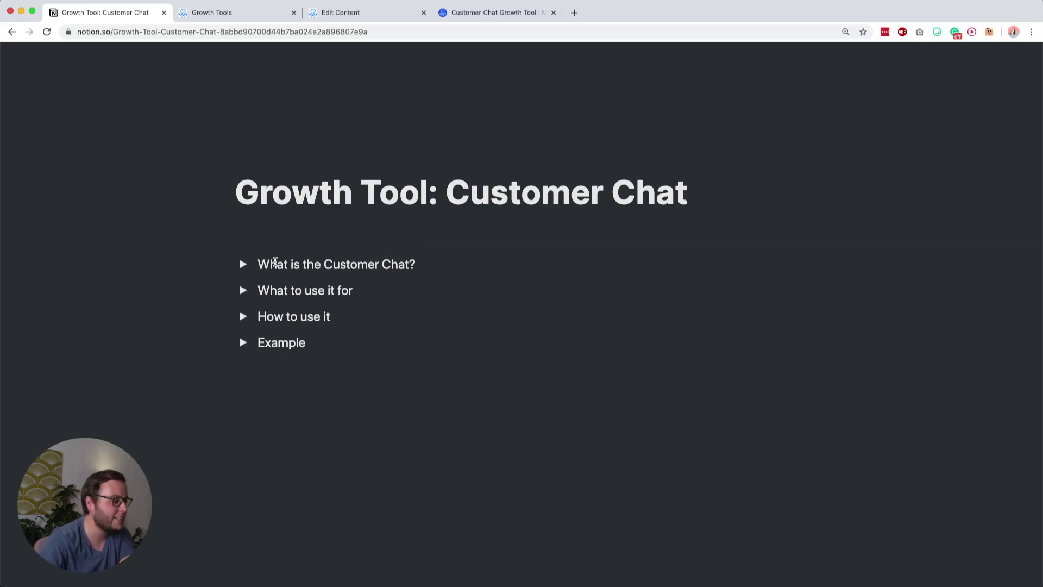
Expand the 'What is the Customer Chat?' and 'What to use it for' toggles in the Notion notes.
{"action": "left_click", "coordinate": [243, 264]}
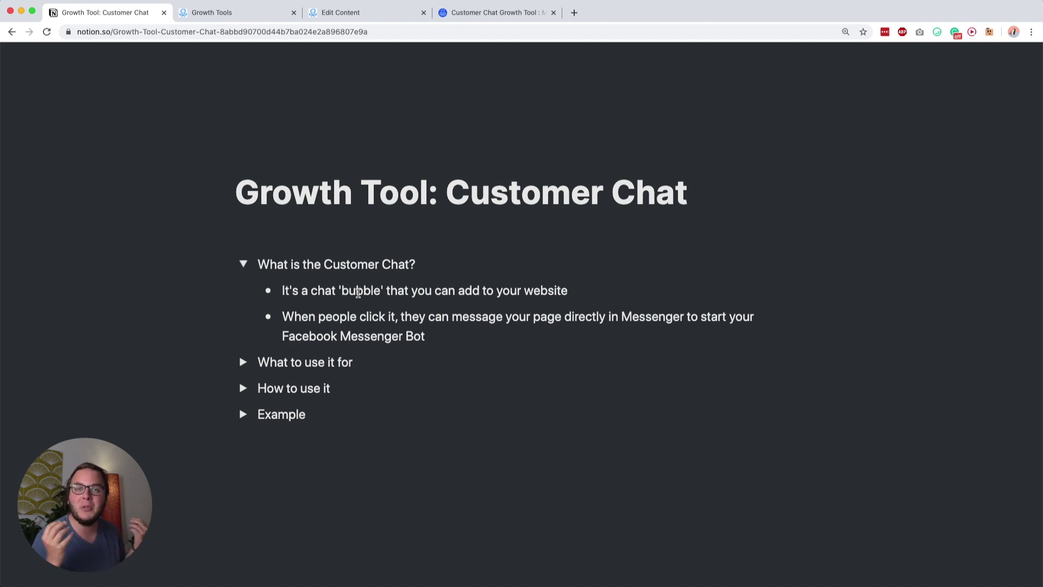
{"action": "left_click", "coordinate": [244, 363]}
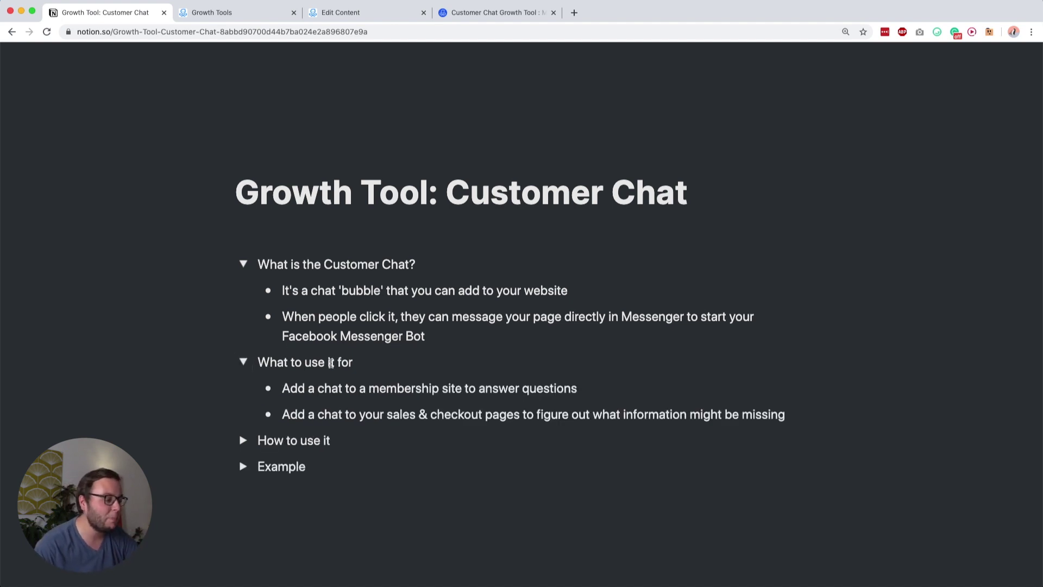
{"action": "left_click", "coordinate": [243, 364]}
Reopen 'What to use it for', expand 'How to use it', then go to ManyChat Growth Tools.
{"action": "left_click", "coordinate": [244, 364]}
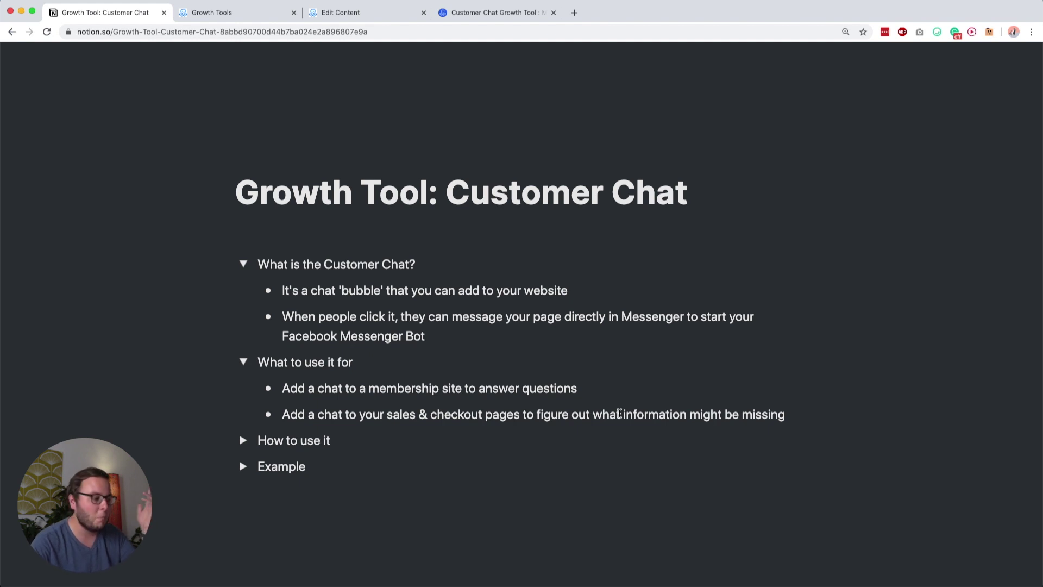
{"action": "left_click", "coordinate": [243, 440]}
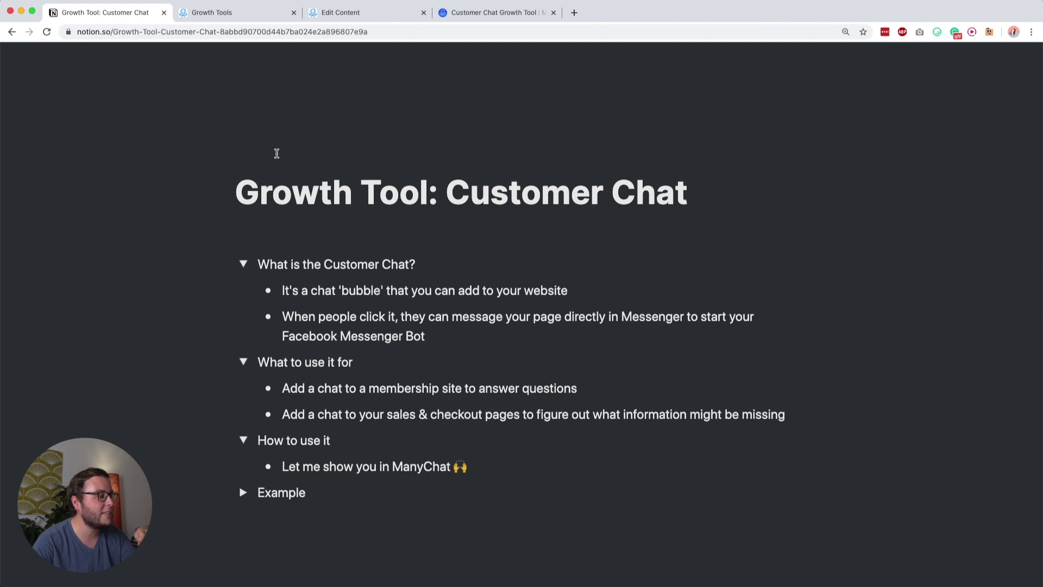
{"action": "left_click", "coordinate": [217, 12]}
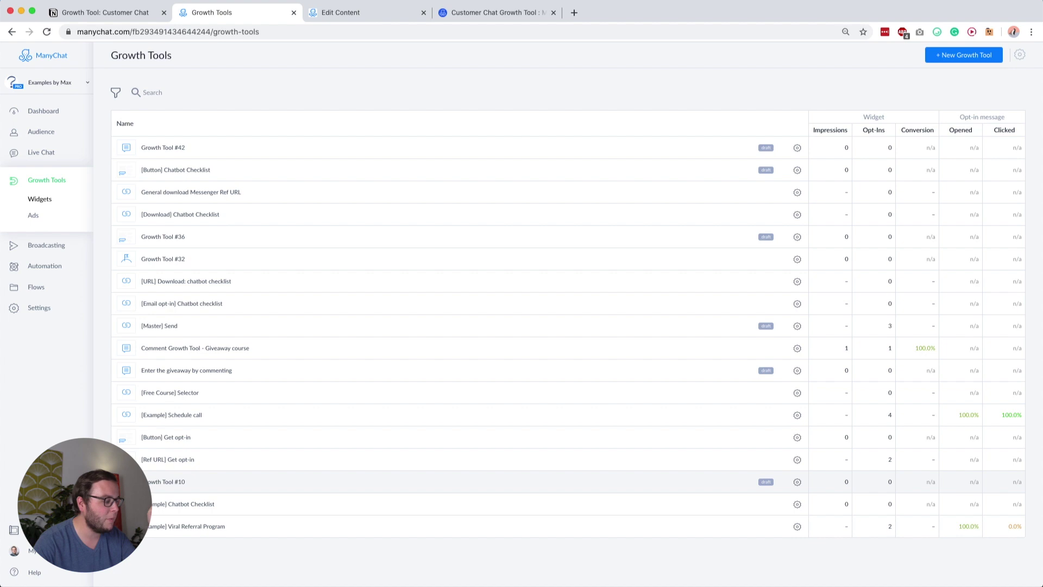
Start a new growth tool named '[Live Chat] Bots That Convert' and make it a Customer Chat.
{"action": "left_click", "coordinate": [958, 60]}
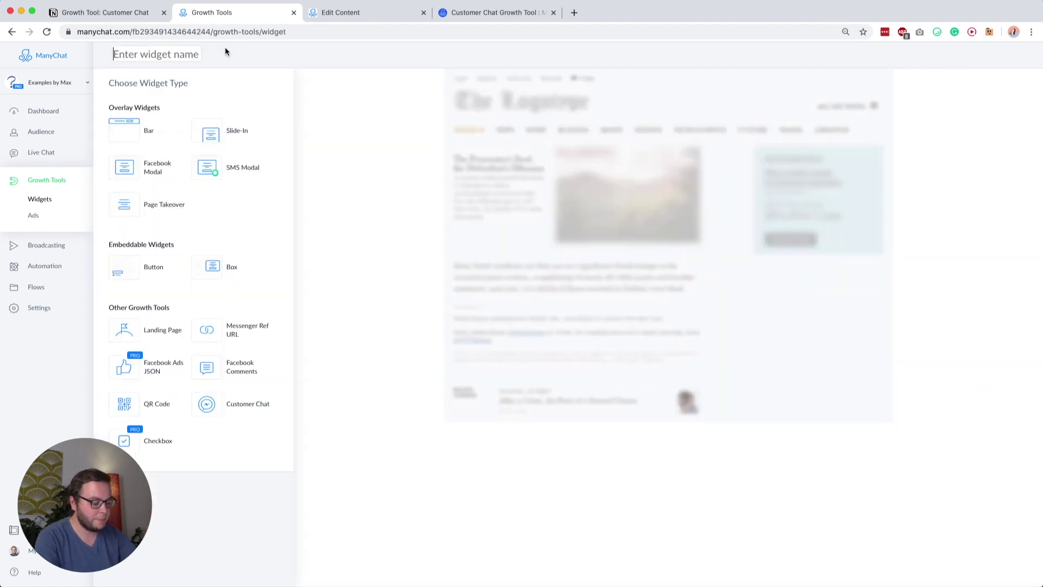
{"action": "type", "text": "[Live Chat]"}
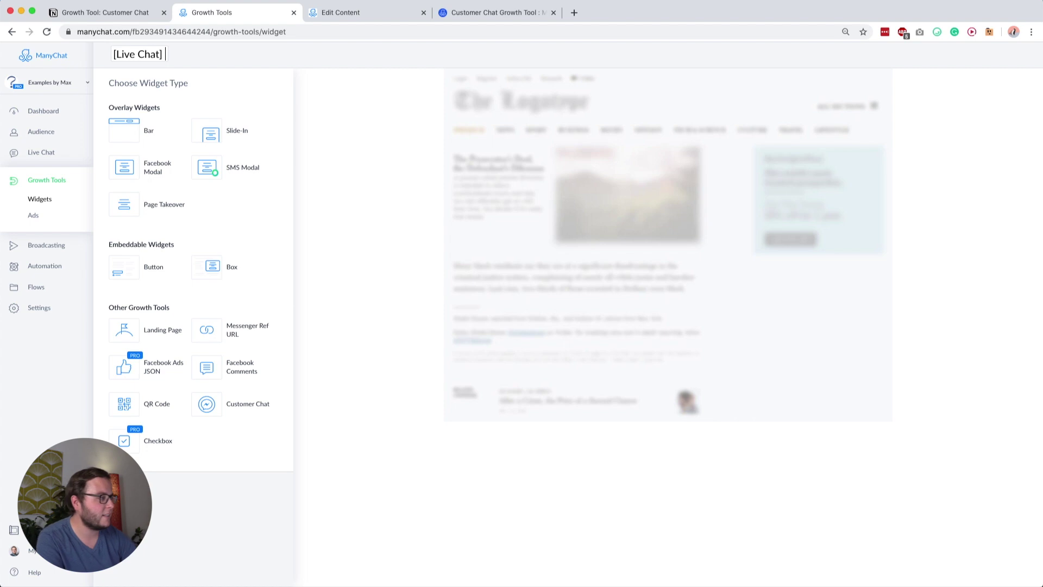
{"action": "type", "text": "B"}
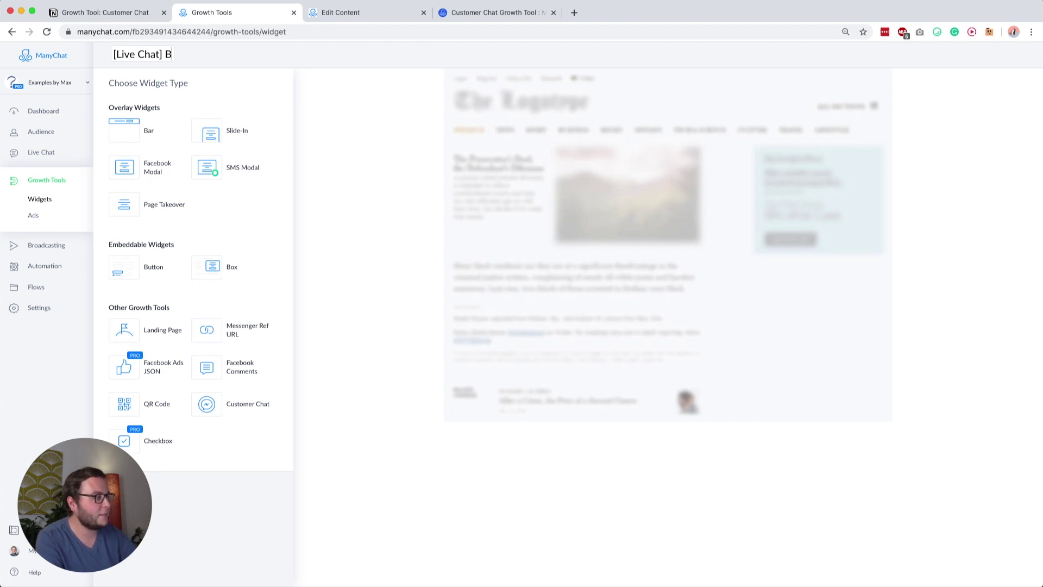
{"action": "type", "text": "ots That Convert"}
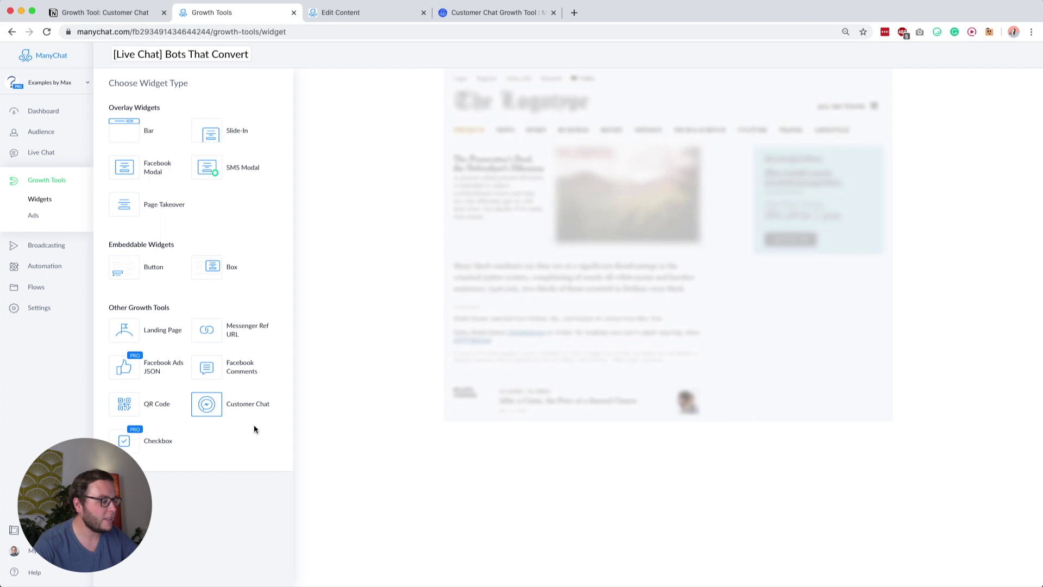
{"action": "left_click", "coordinate": [253, 408]}
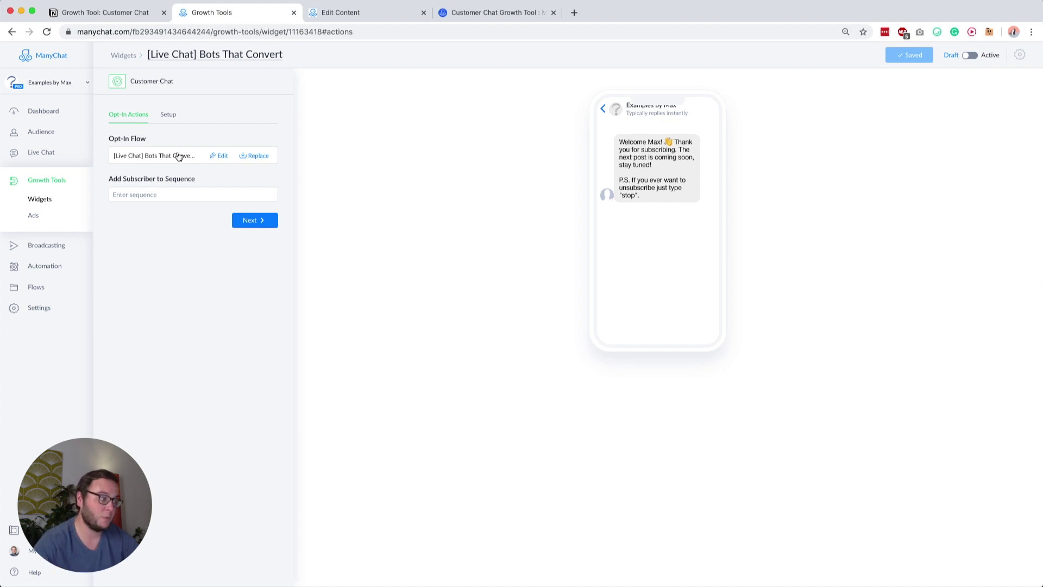
Show the widget's Setup options for website snippet, visibility, colour and greetings.
{"action": "left_click", "coordinate": [169, 116]}
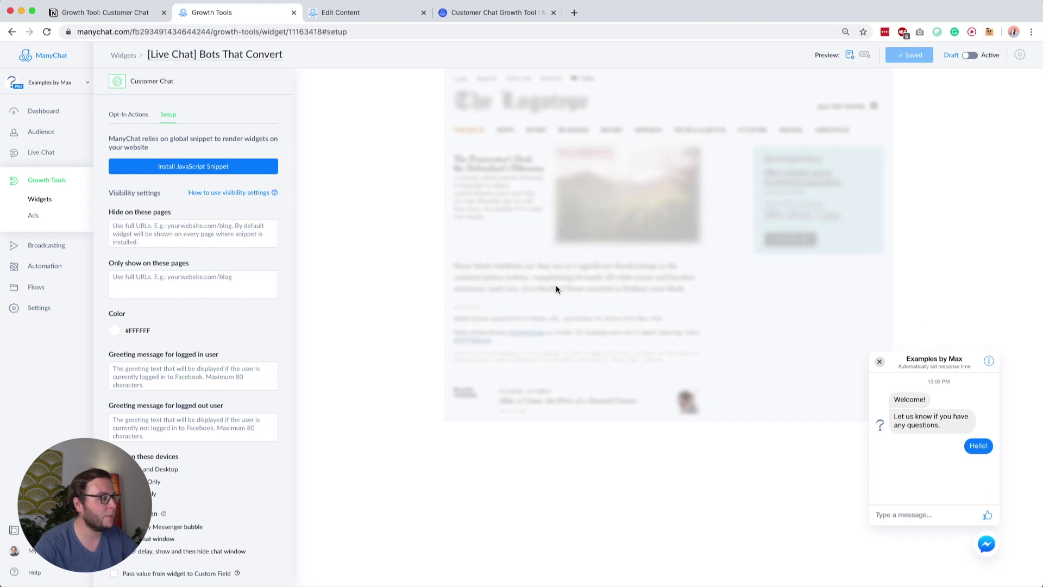
{"action": "left_click", "coordinate": [179, 168]}
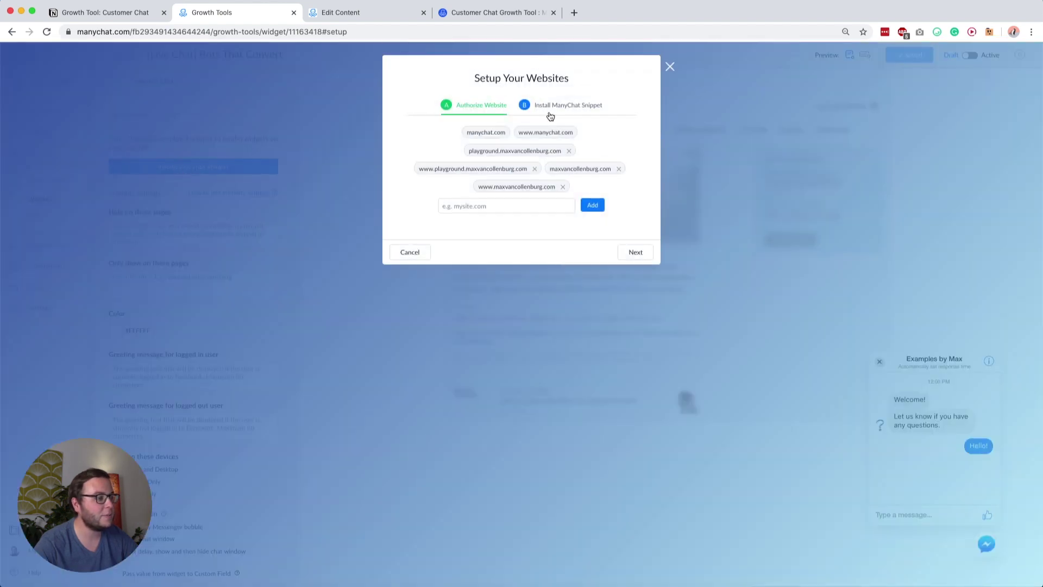
{"action": "left_click", "coordinate": [576, 114]}
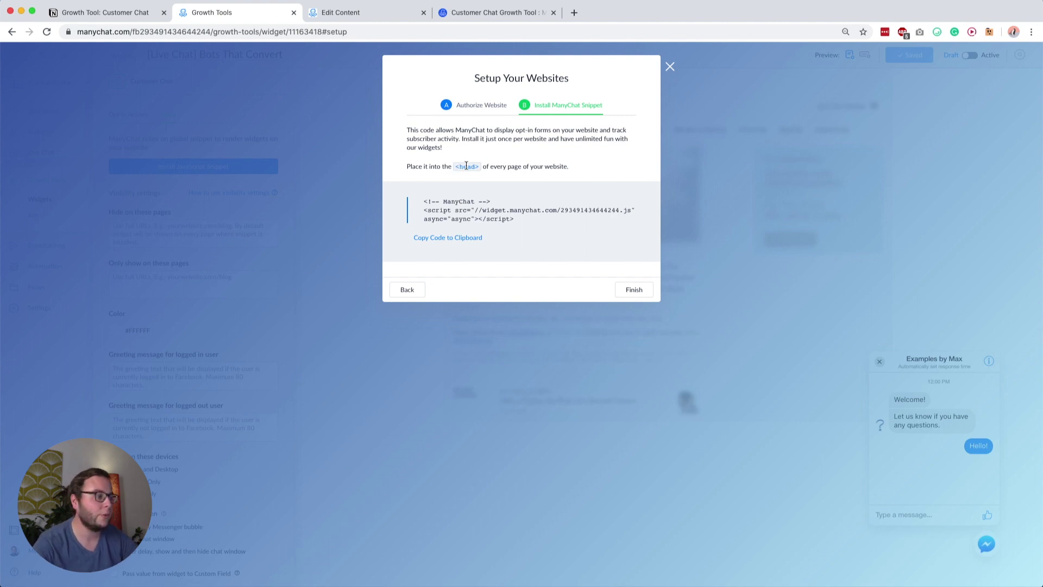
{"action": "left_click", "coordinate": [471, 106]}
{"action": "left_click", "coordinate": [670, 67]}
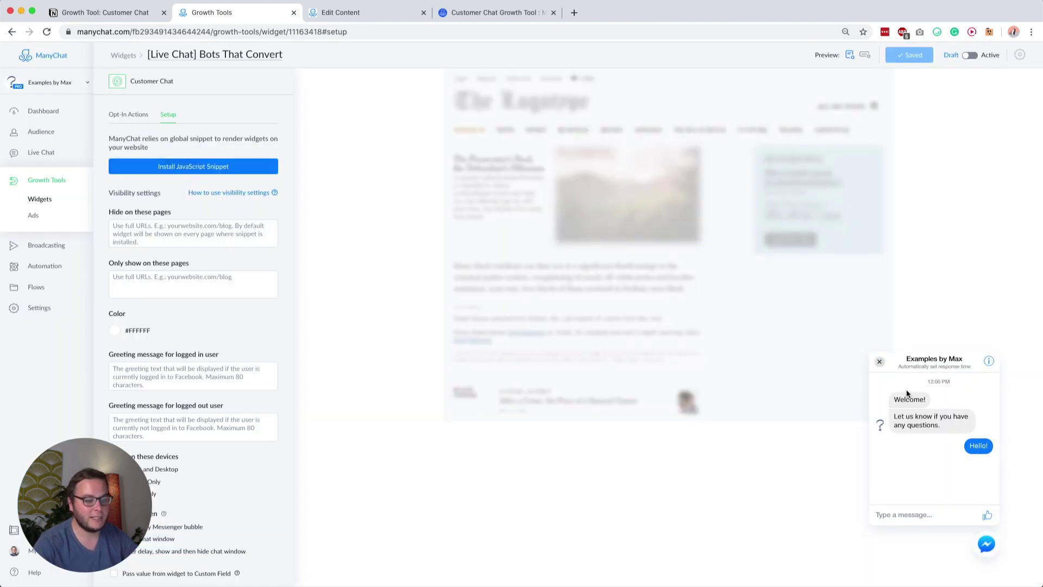
{"action": "left_click", "coordinate": [1019, 57]}
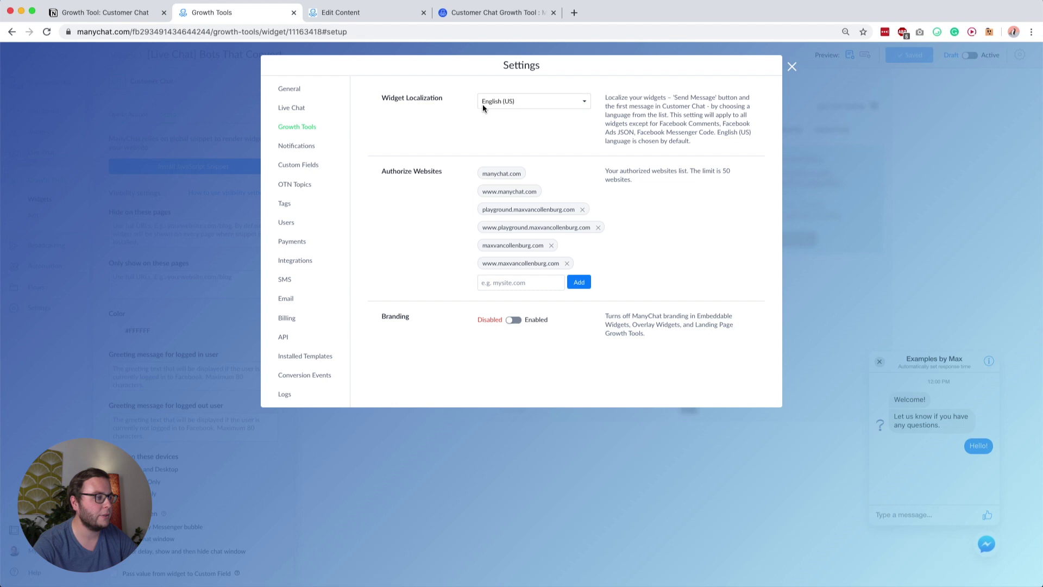
{"action": "left_click", "coordinate": [509, 103]}
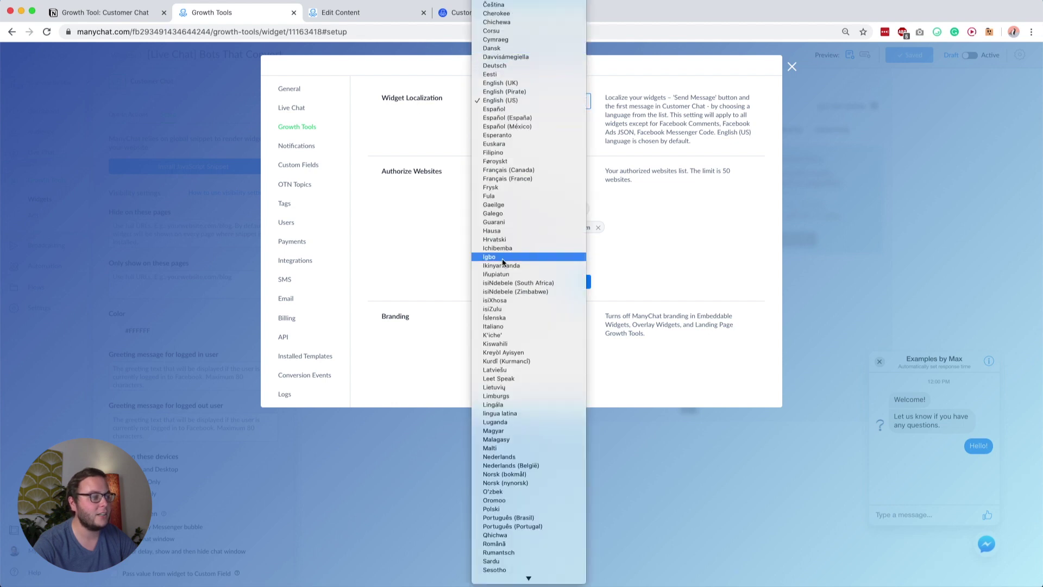
{"action": "left_click", "coordinate": [753, 116]}
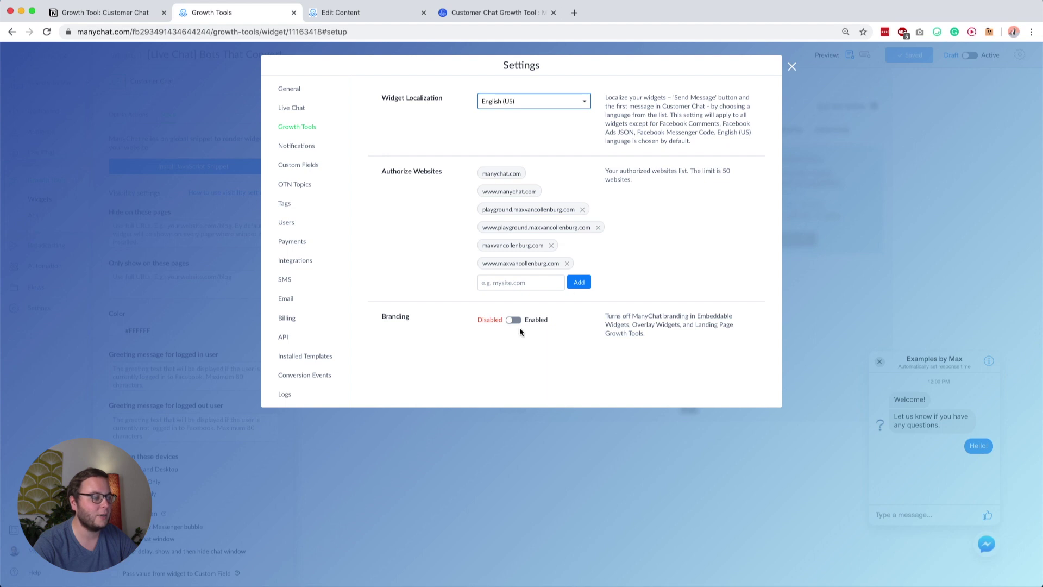
{"action": "left_click", "coordinate": [791, 67]}
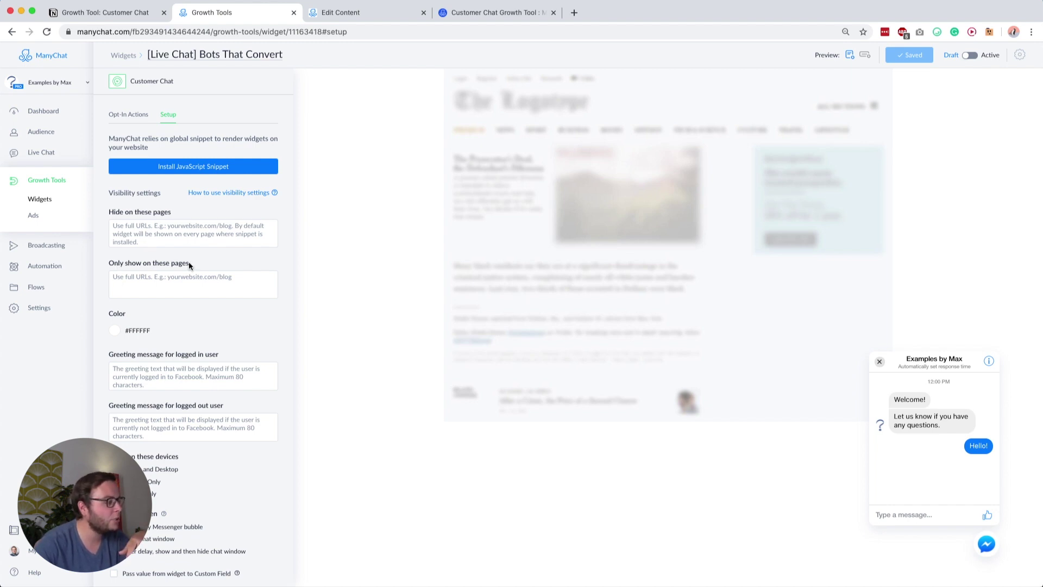
Add an 'Only show on these pages' rule for the site's /p/bots-that-convert** URL, checking the visibility help.
{"action": "left_click", "coordinate": [188, 284]}
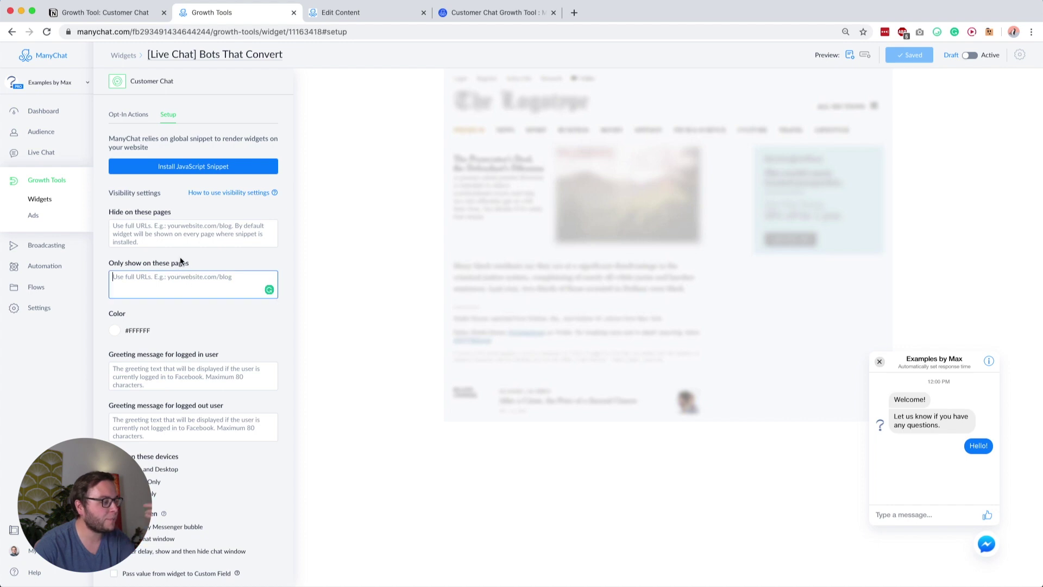
{"action": "left_click", "coordinate": [177, 266]}
{"action": "left_click", "coordinate": [168, 294]}
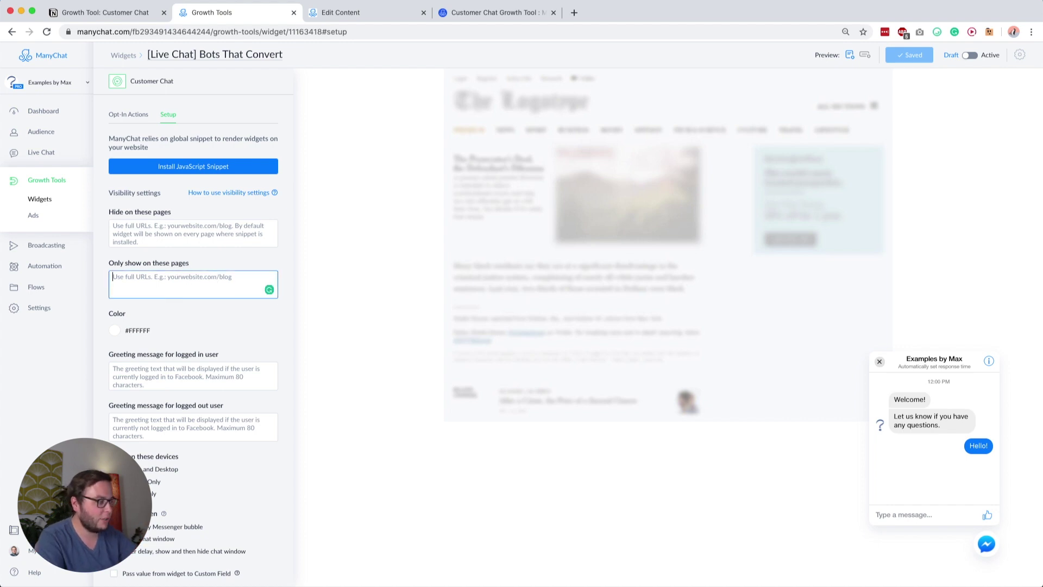
{"action": "type", "text": "maxvancollenburg.com/p/bots-that-convert*"}
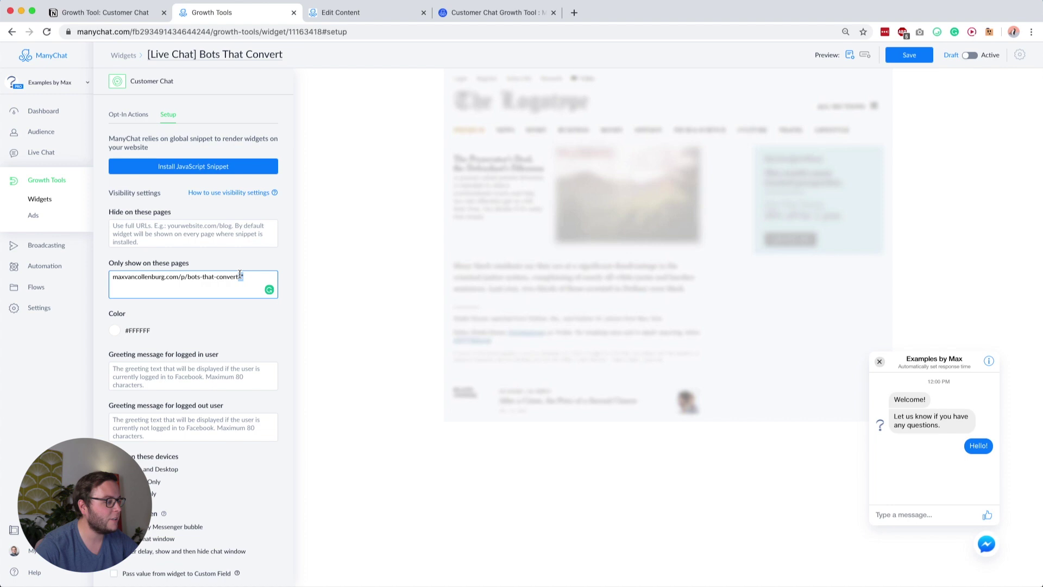
{"action": "left_click", "coordinate": [225, 193]}
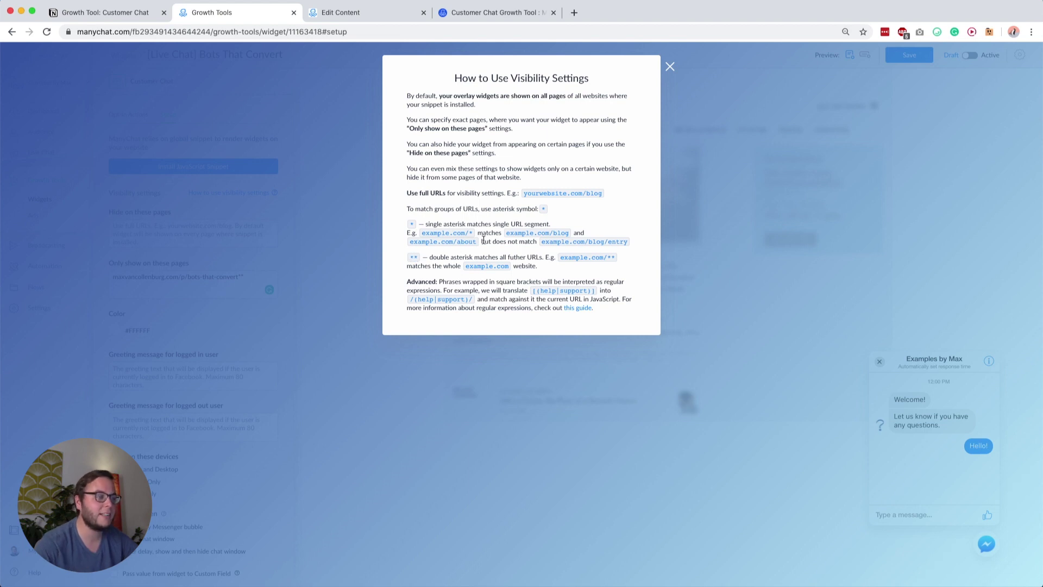
{"action": "left_click", "coordinate": [669, 66]}
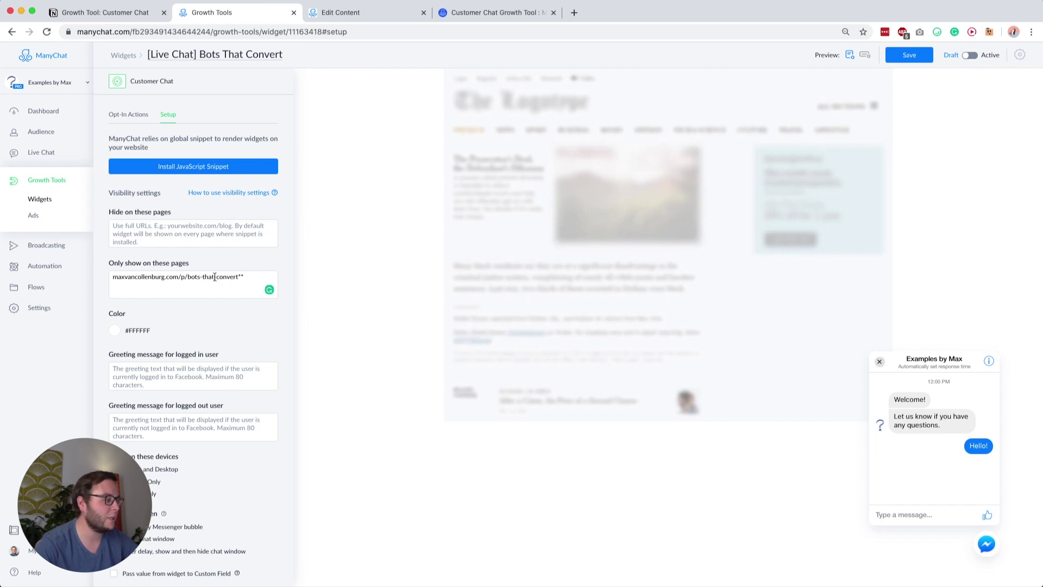
Set the chat widget colour to #FED331.
{"action": "left_click", "coordinate": [120, 332]}
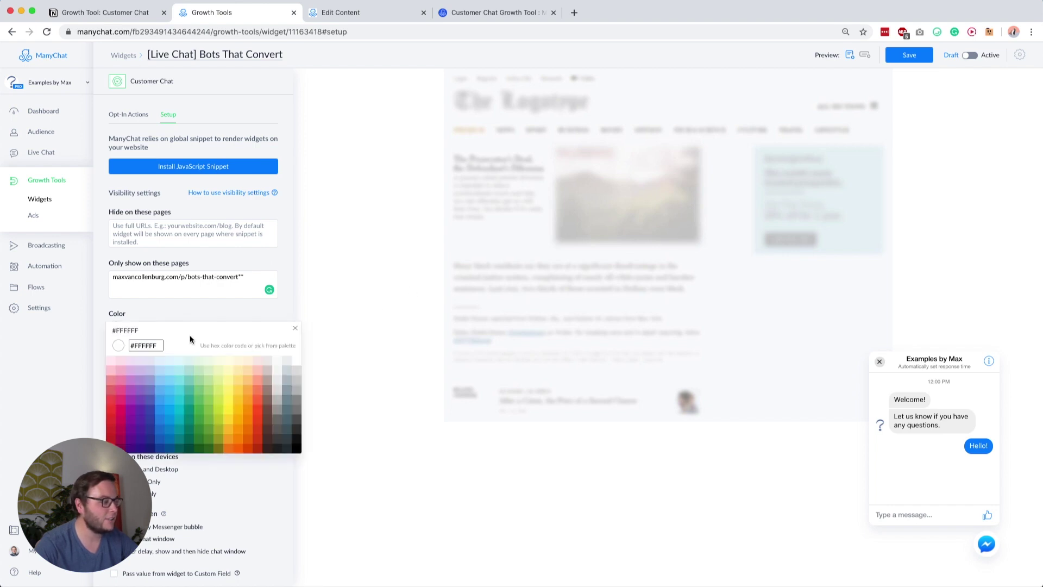
{"action": "double_click", "coordinate": [146, 346]}
{"action": "key", "text": "BackSpace"}
{"action": "type", "text": "F"}
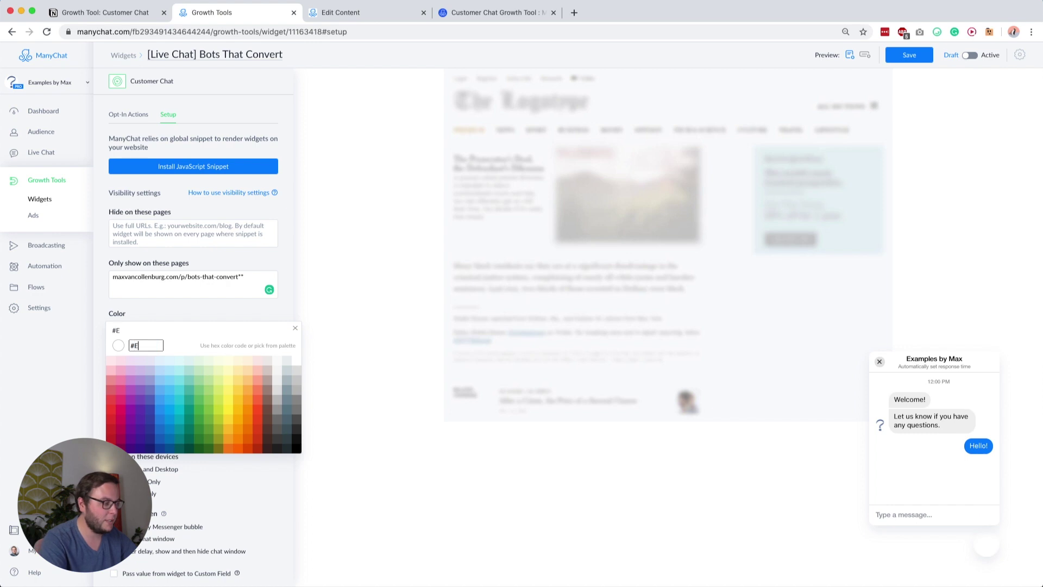
{"action": "type", "text": "ED331"}
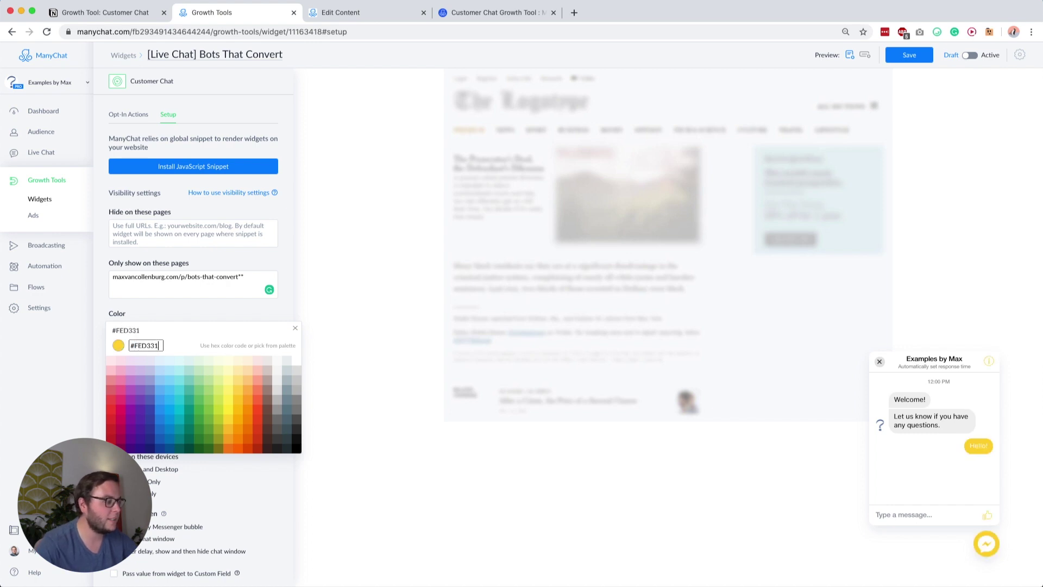
{"action": "left_click", "coordinate": [482, 292]}
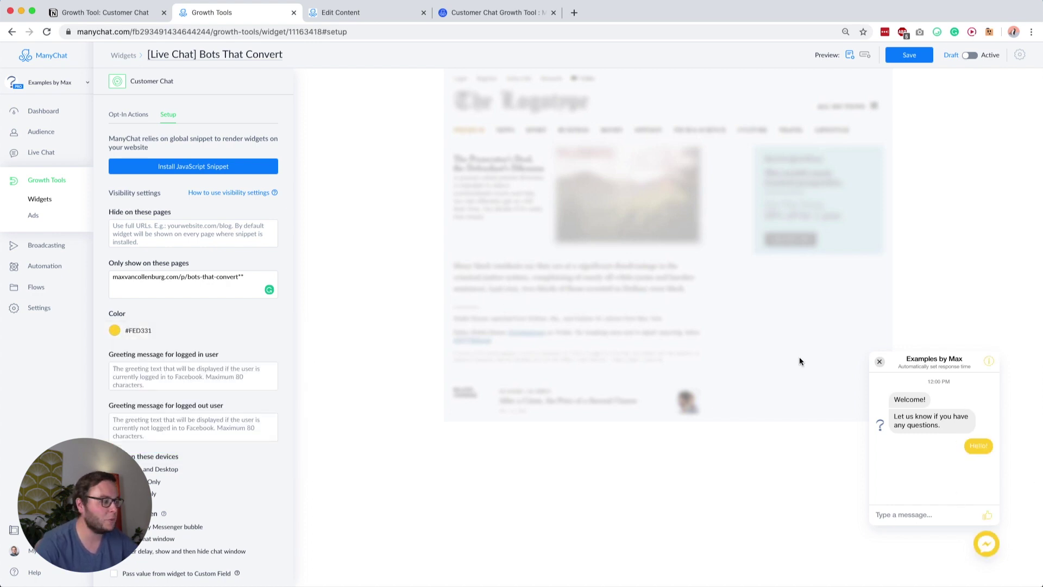
Paste 'Any questions about Bots That Convert? Let me know!' into both logged-in and logged-out greetings.
{"action": "scroll", "coordinate": [174, 372], "scroll_direction": "down", "scroll_amount": 1}
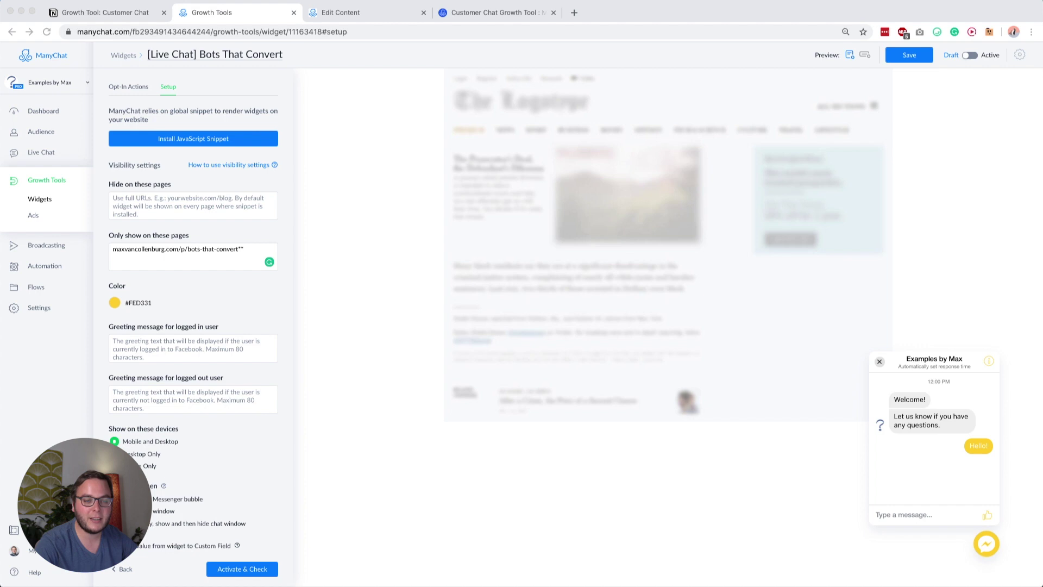
{"action": "left_click", "coordinate": [192, 363]}
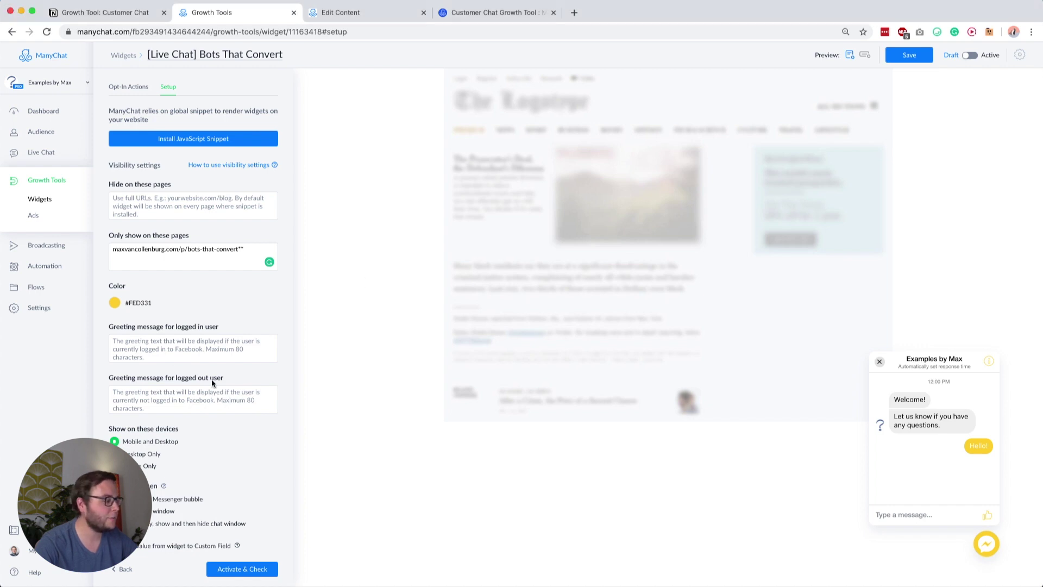
{"action": "left_click", "coordinate": [172, 357]}
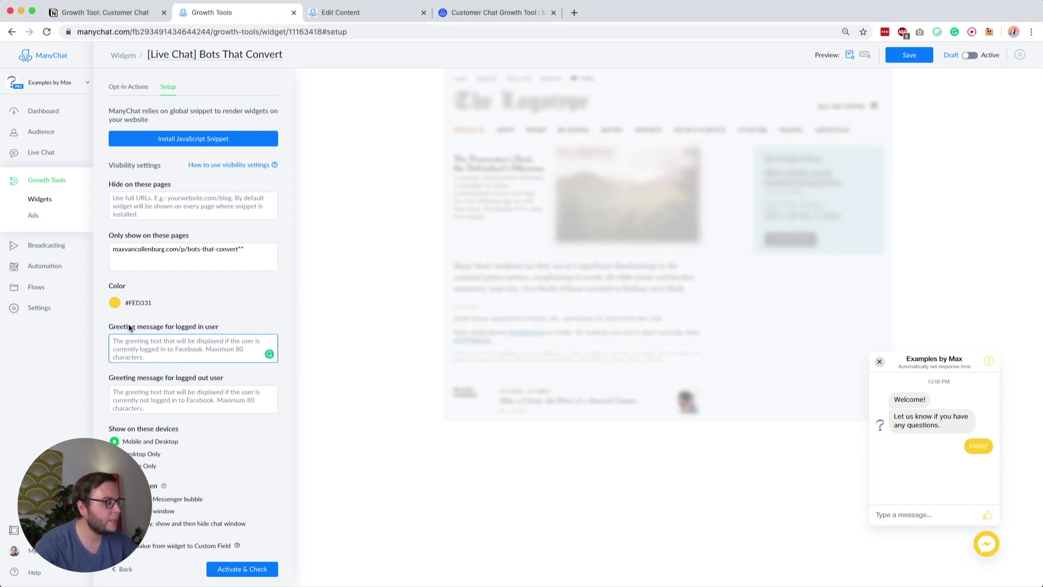
{"action": "type", "text": "Any questions about Bots That Convert? Let me know!"}
{"action": "left_click", "coordinate": [150, 401]}
{"action": "type", "text": "Any questions about Bots That Convert? Let me know!"}
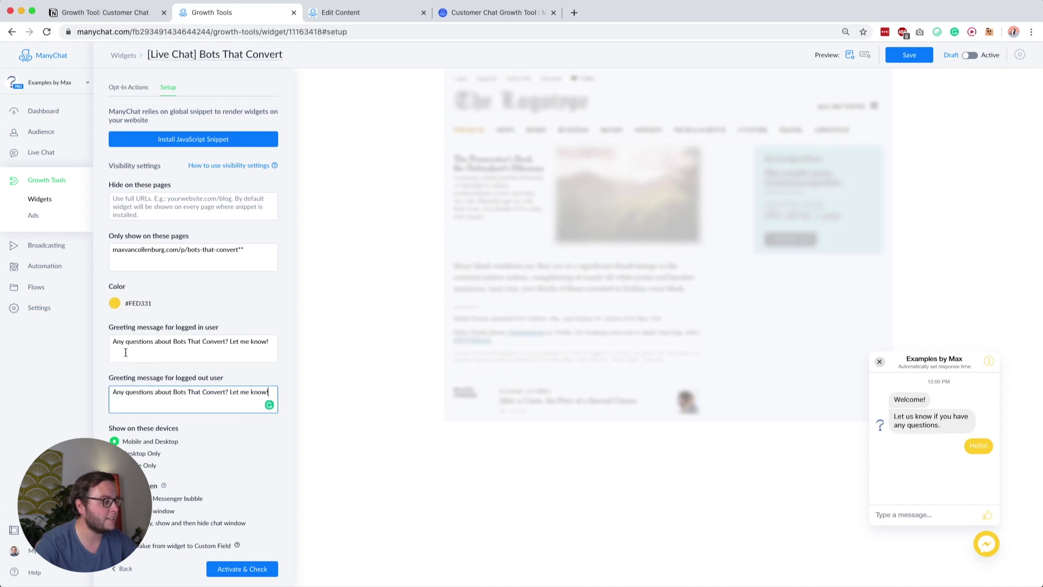
{"action": "left_click", "coordinate": [125, 342]}
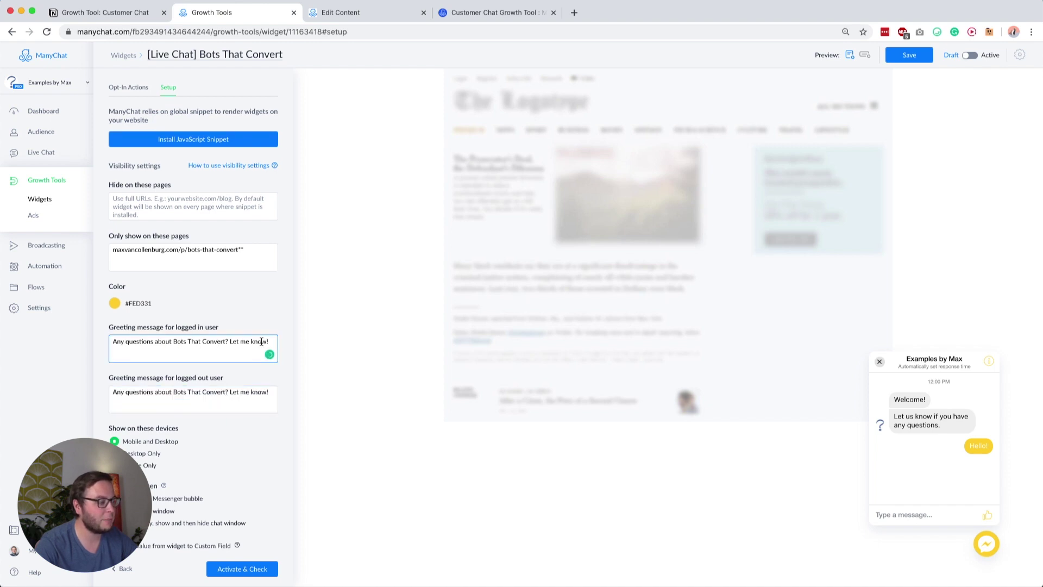
{"action": "left_click", "coordinate": [220, 341]}
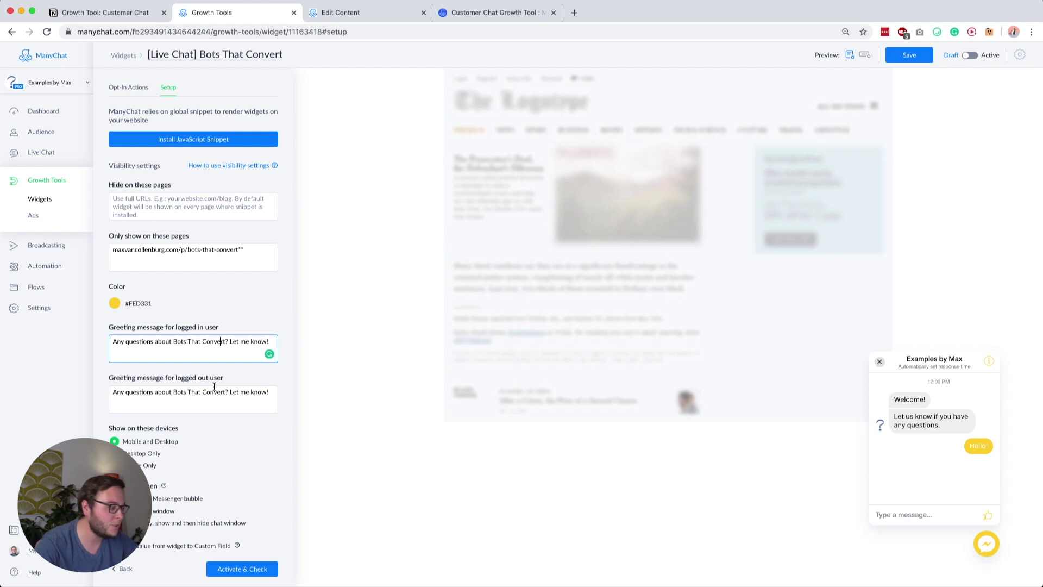
{"action": "left_click", "coordinate": [320, 317]}
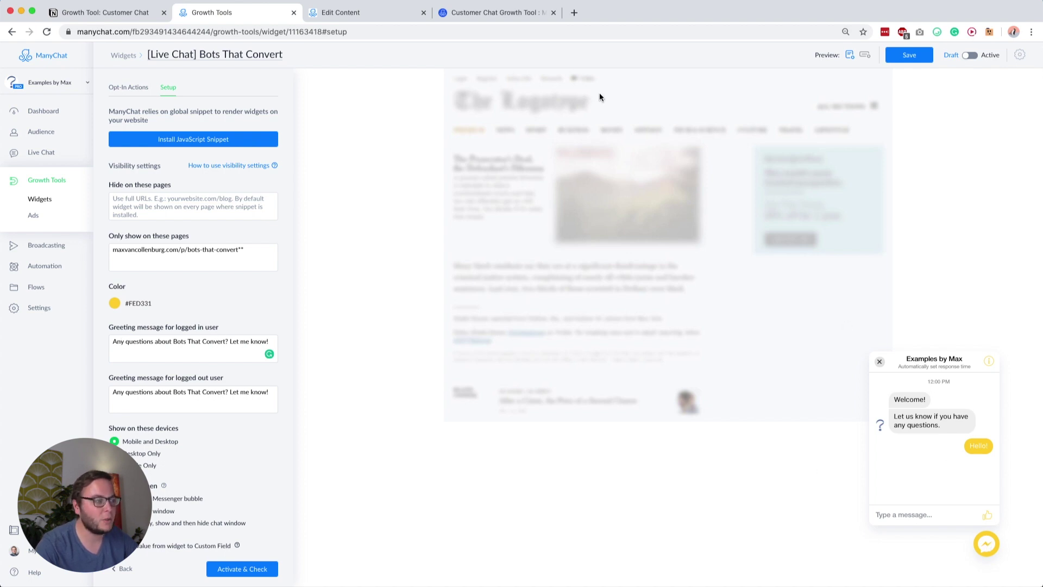
{"action": "left_click", "coordinate": [510, 15]}
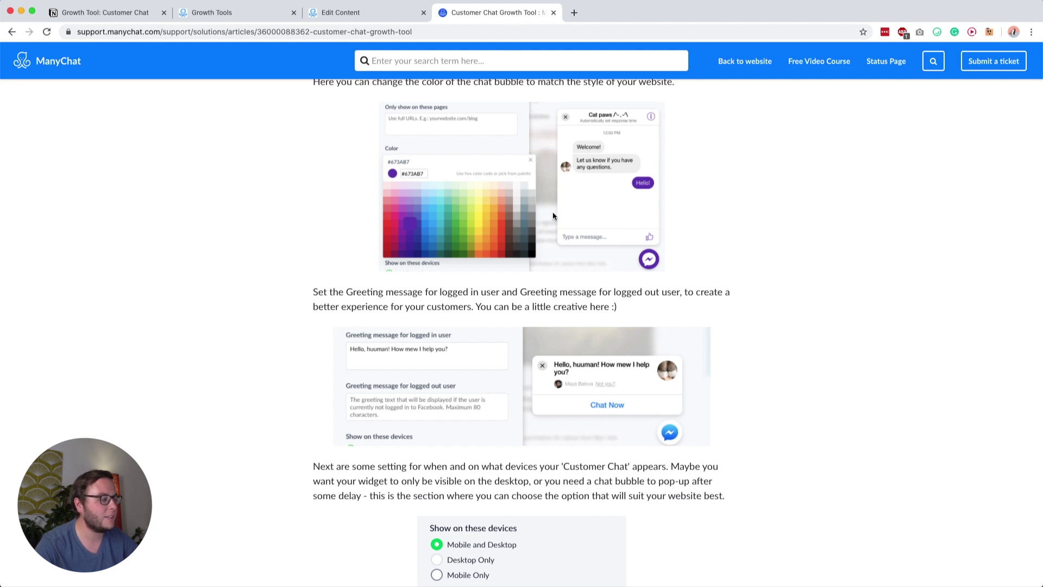
{"action": "scroll", "coordinate": [663, 451], "scroll_direction": "down", "scroll_amount": 2}
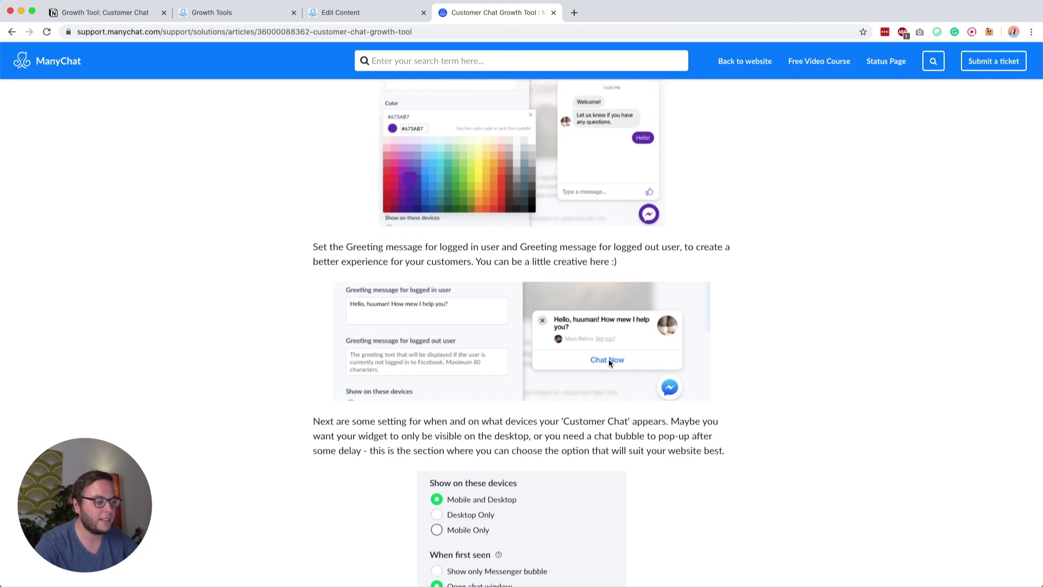
{"action": "left_click", "coordinate": [261, 16]}
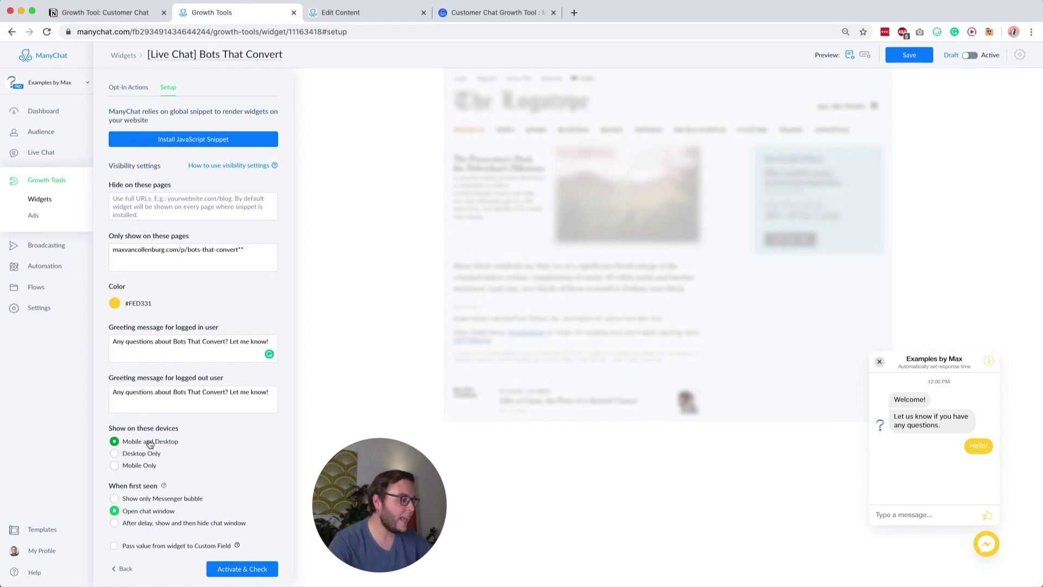
{"action": "left_click", "coordinate": [137, 455]}
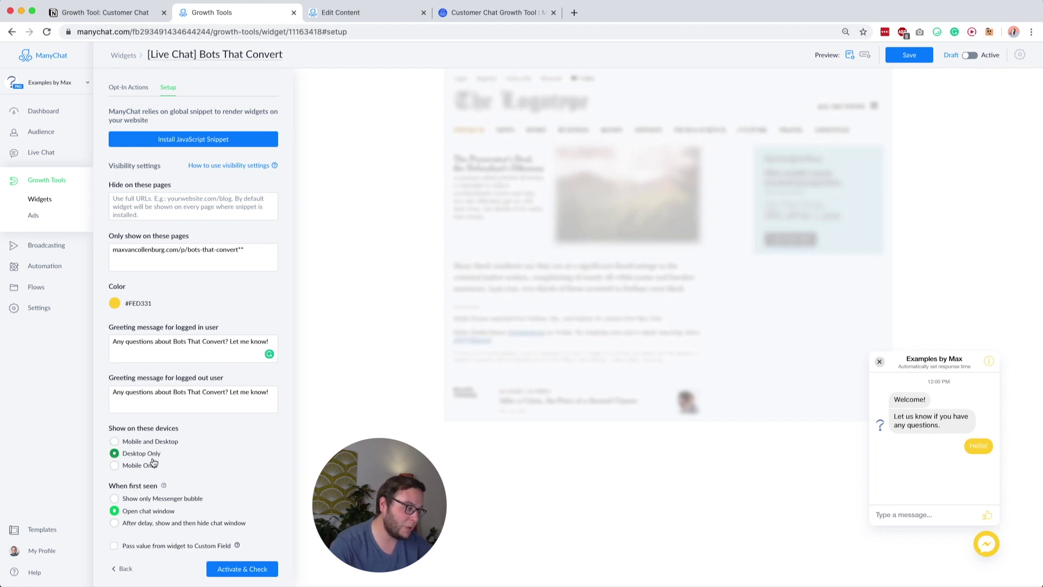
{"action": "left_click", "coordinate": [150, 466]}
{"action": "left_click", "coordinate": [150, 443]}
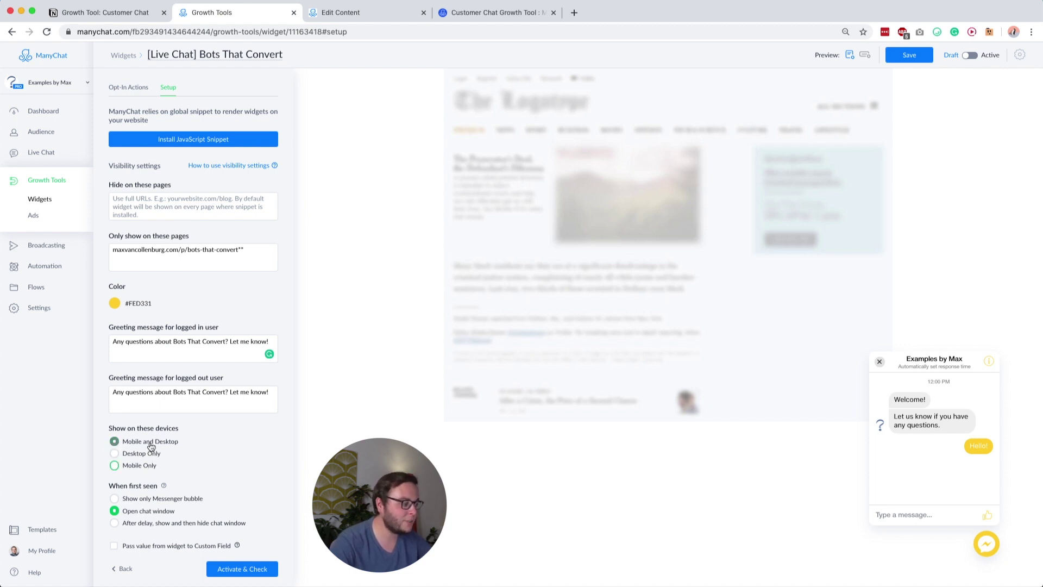
{"action": "left_click", "coordinate": [140, 499]}
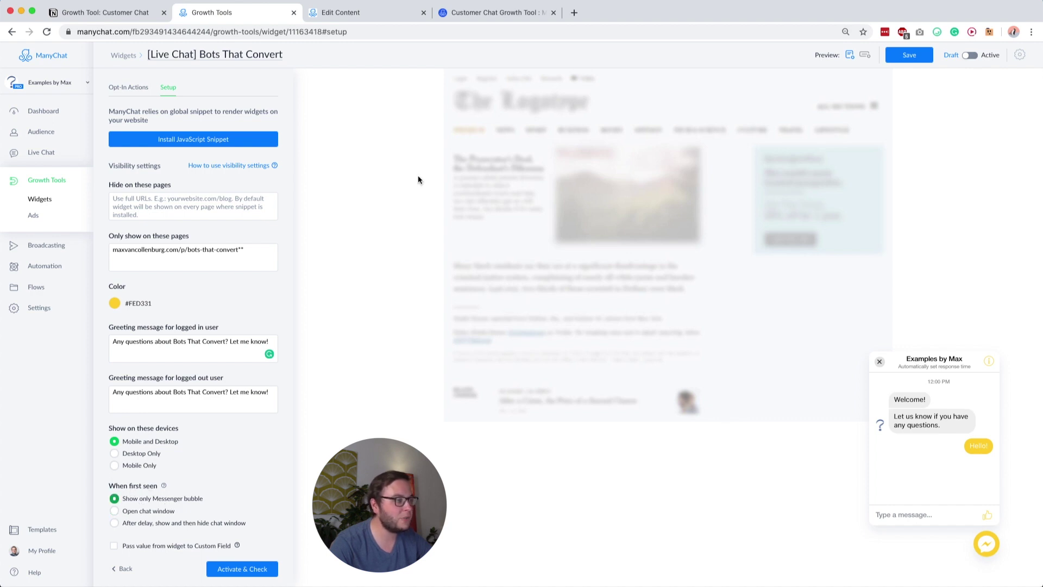
{"action": "left_click", "coordinate": [497, 20]}
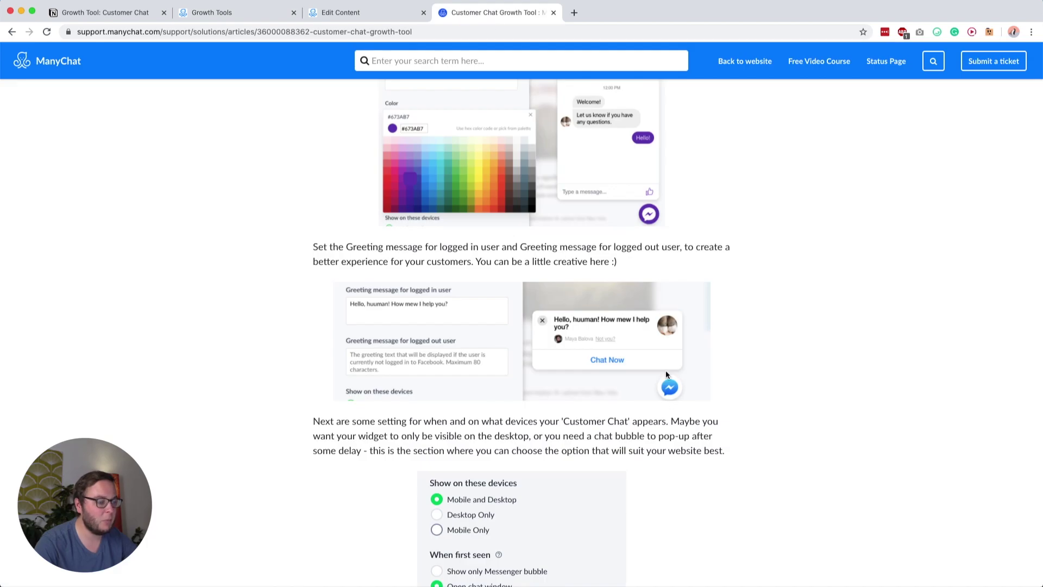
{"action": "left_click", "coordinate": [233, 12]}
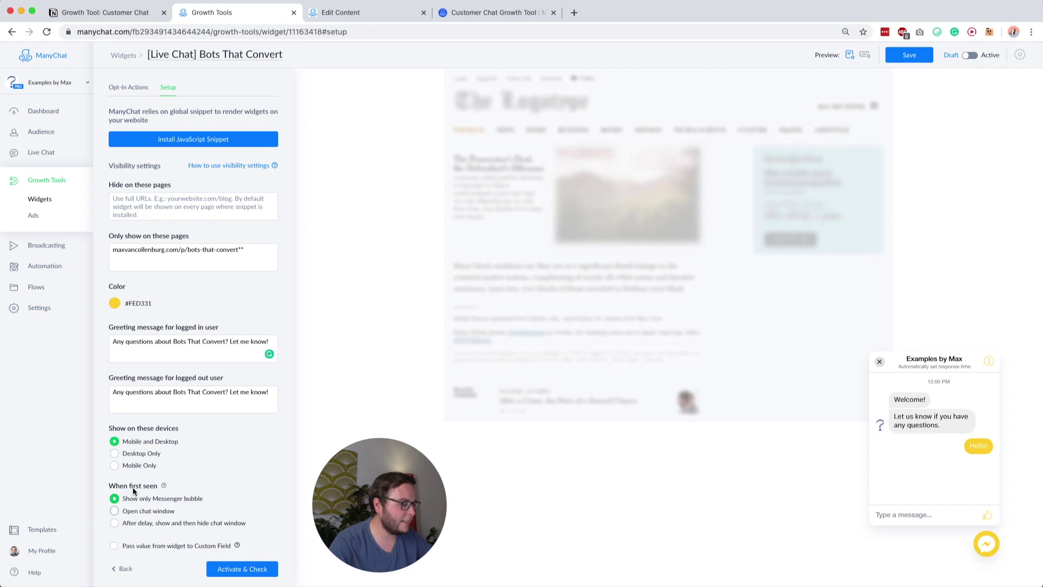
{"action": "left_click", "coordinate": [139, 523]}
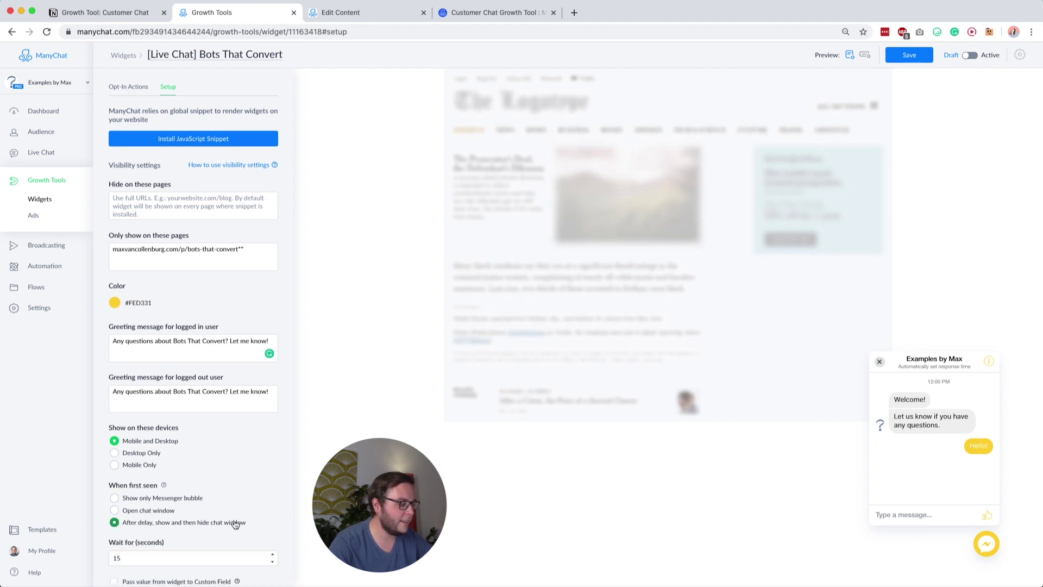
{"action": "scroll", "coordinate": [235, 523], "scroll_direction": "down", "scroll_amount": 1}
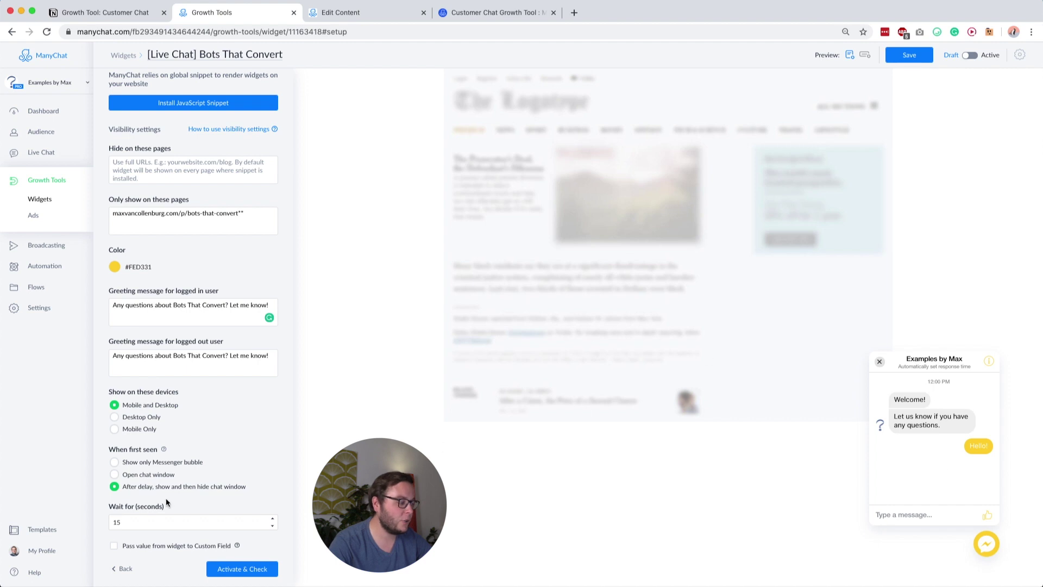
{"action": "left_click", "coordinate": [147, 476]}
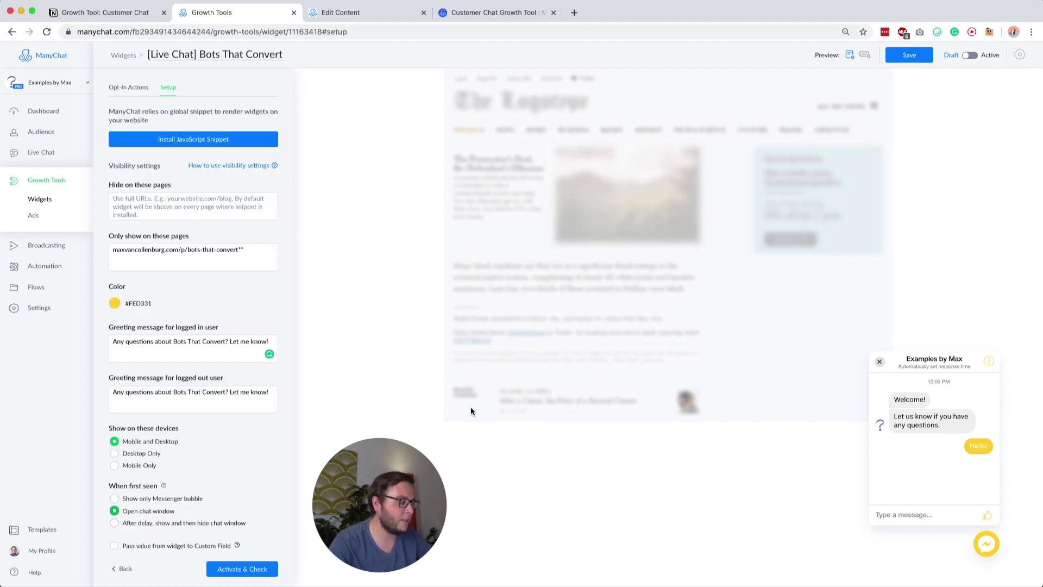
{"action": "scroll", "coordinate": [217, 282], "scroll_direction": "up", "scroll_amount": 1}
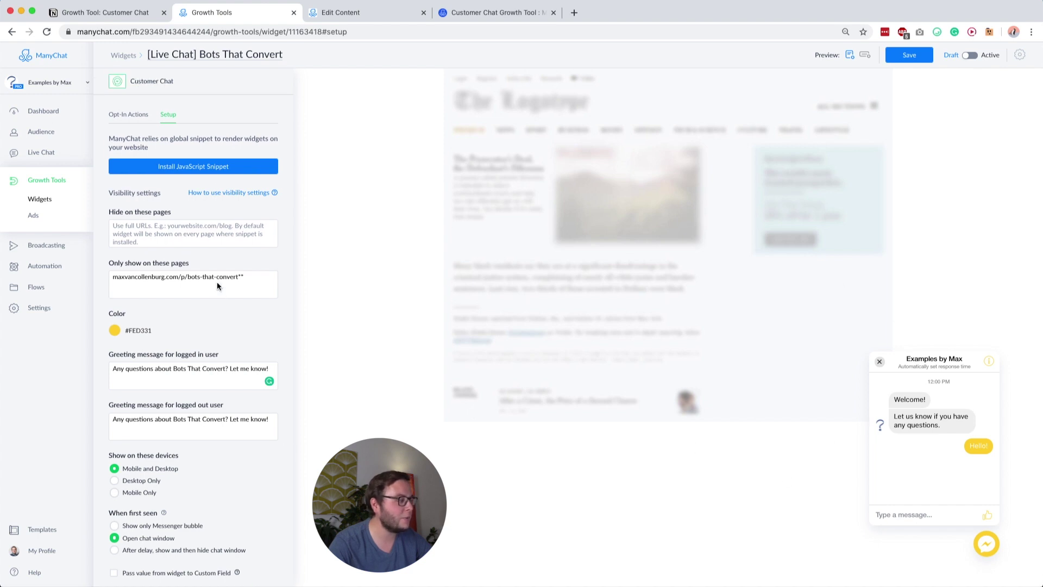
{"action": "scroll", "coordinate": [216, 281], "scroll_direction": "down", "scroll_amount": 1}
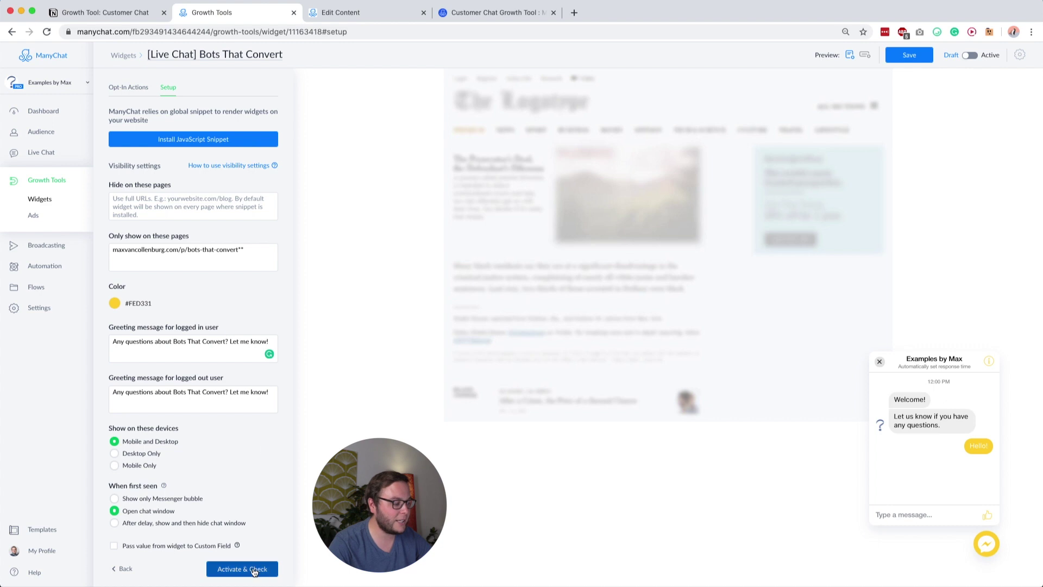
{"action": "scroll", "coordinate": [236, 221], "scroll_direction": "up", "scroll_amount": 1}
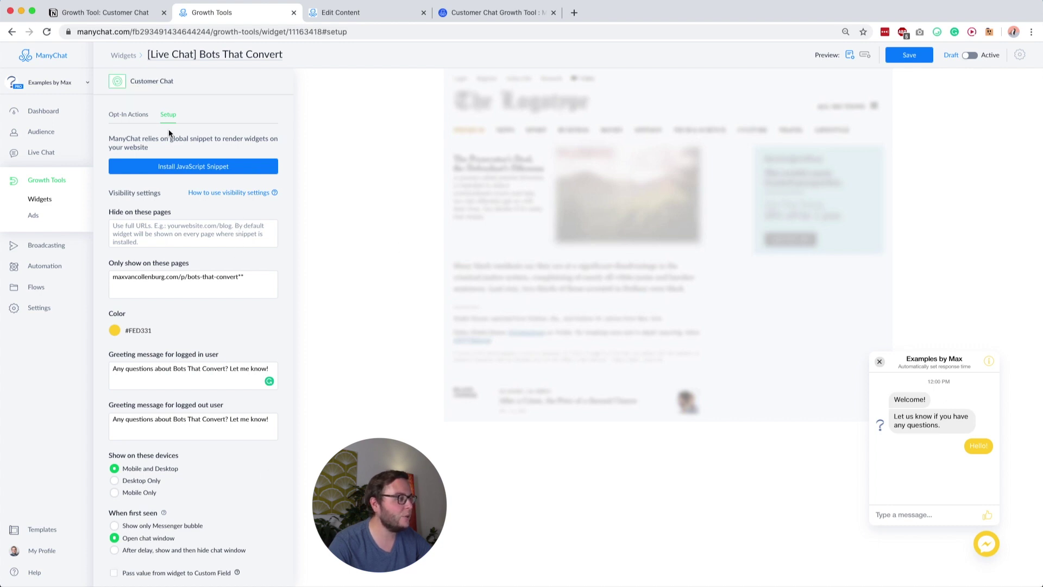
Check the Live Chat flow in the flow editor from the widget's opt-in actions.
{"action": "left_click", "coordinate": [133, 114]}
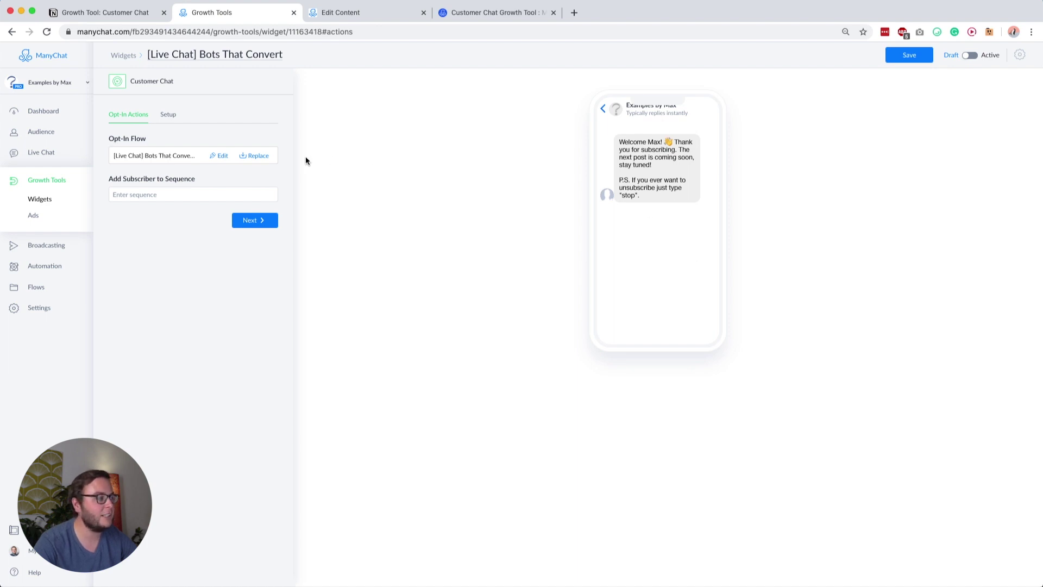
{"action": "left_click", "coordinate": [340, 15]}
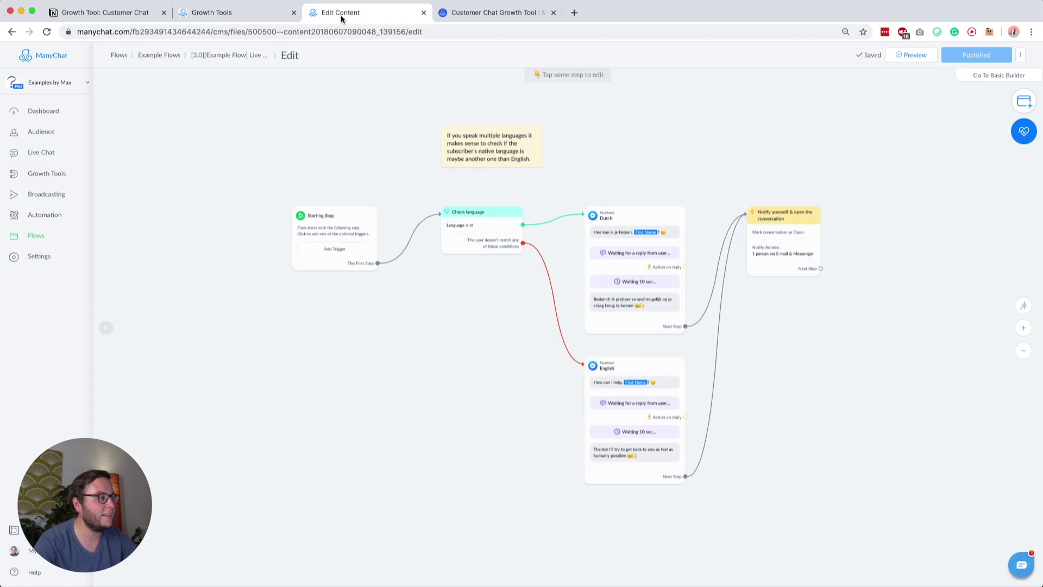
{"action": "left_click", "coordinate": [228, 56]}
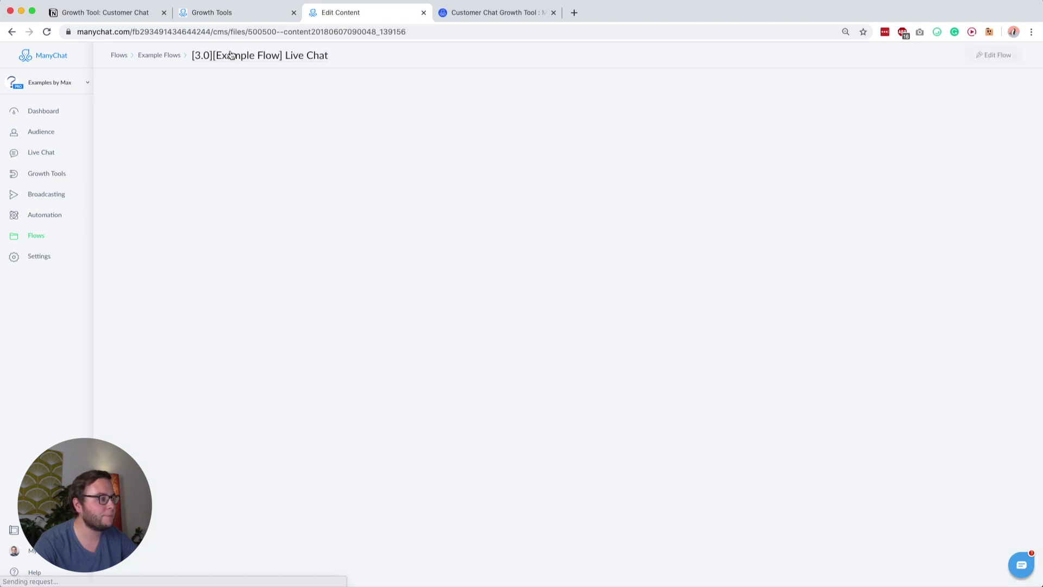
{"action": "left_click", "coordinate": [212, 12]}
Attach the [3.0][Example Flow] Live Chat flow as the widget's opt-in flow.
{"action": "left_click", "coordinate": [259, 155]}
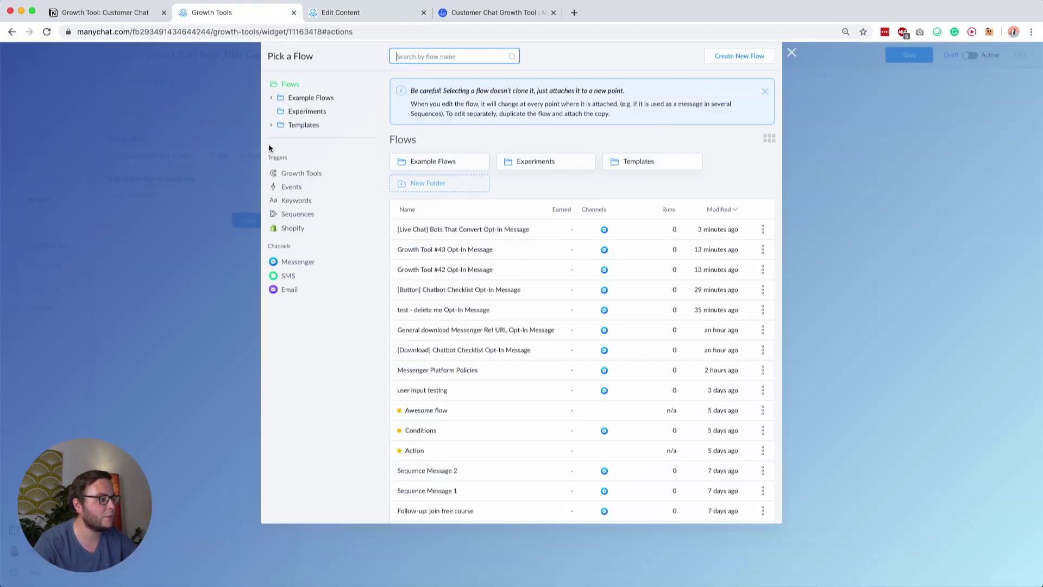
{"action": "type", "text": "live chat"}
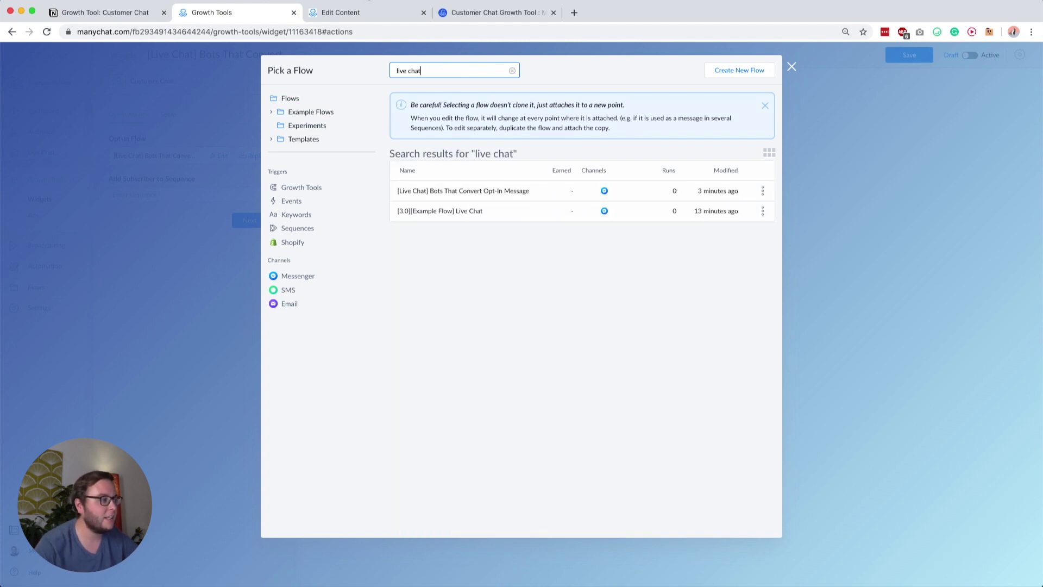
{"action": "left_click", "coordinate": [357, 13]}
{"action": "left_click", "coordinate": [255, 13]}
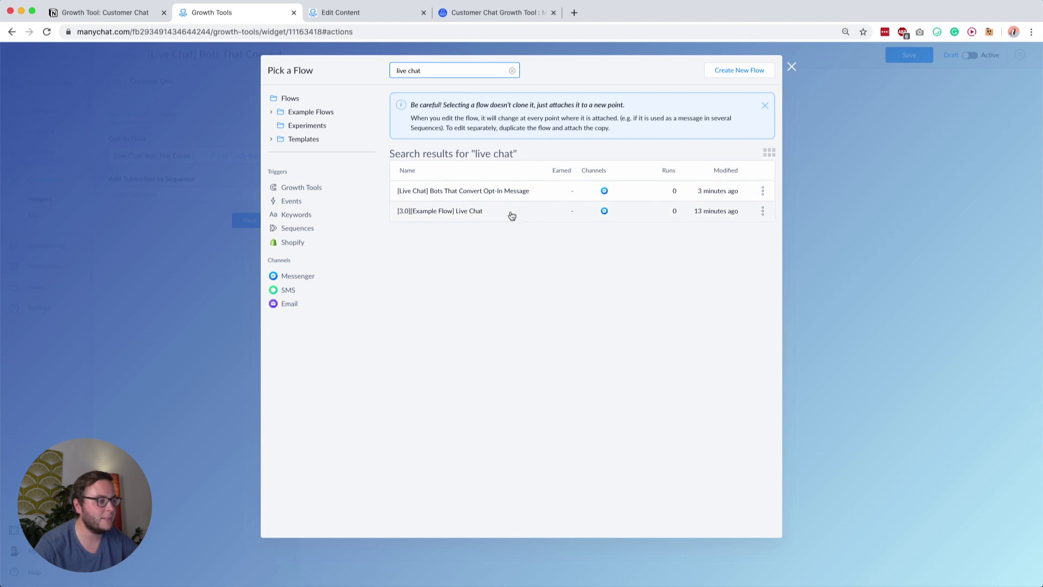
{"action": "left_click", "coordinate": [512, 215]}
{"action": "left_click", "coordinate": [731, 530]}
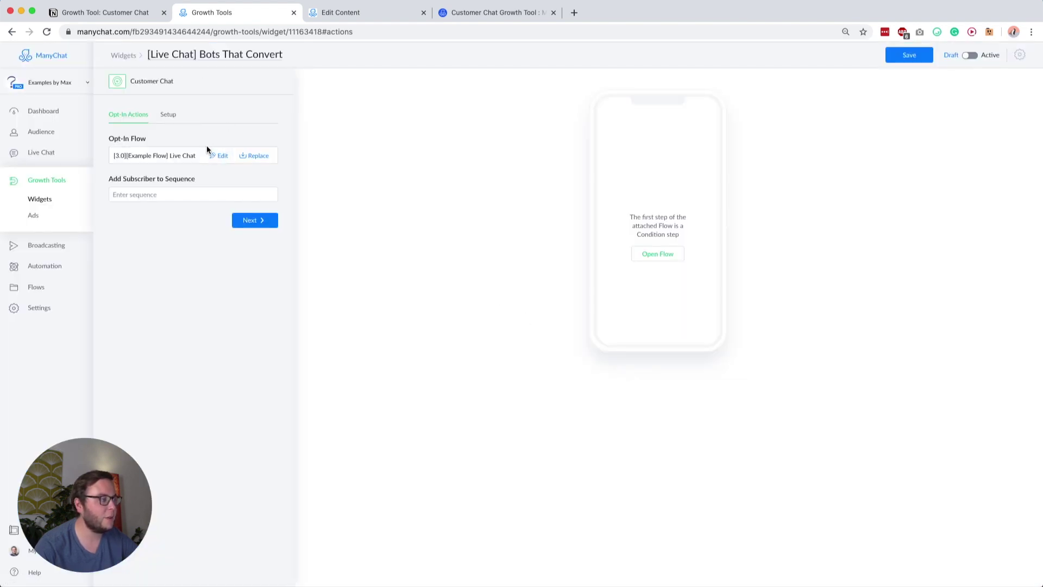
Dismiss the unsaved-changes warning and save the widget's opt-in settings.
{"action": "left_click", "coordinate": [218, 155]}
{"action": "left_click", "coordinate": [462, 109]}
{"action": "left_click", "coordinate": [909, 55]}
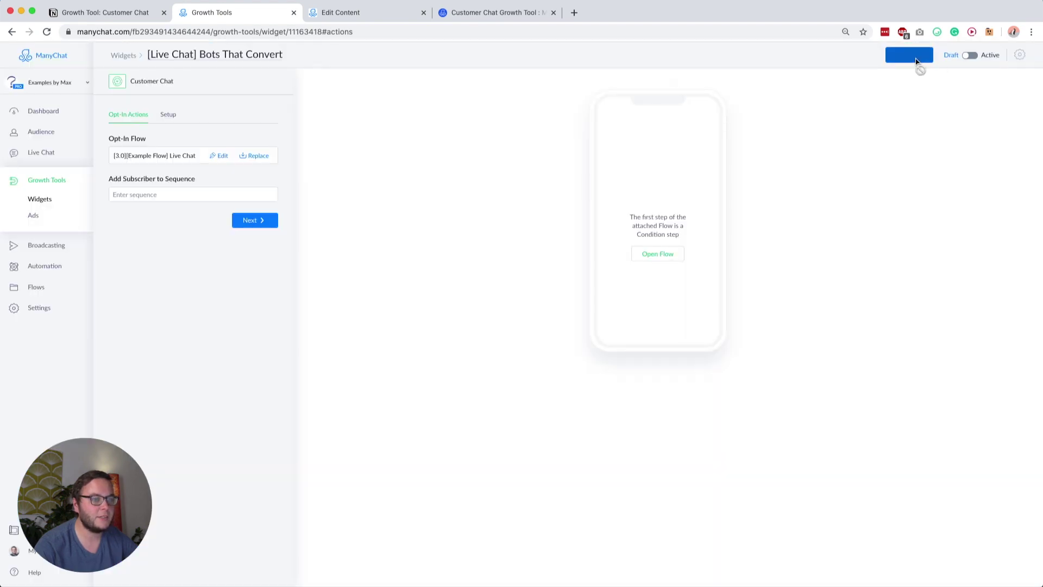
Open the opt-in flow, adjust the canvas, and open the Check language step's 'Language is nl' condition.
{"action": "left_click", "coordinate": [220, 156]}
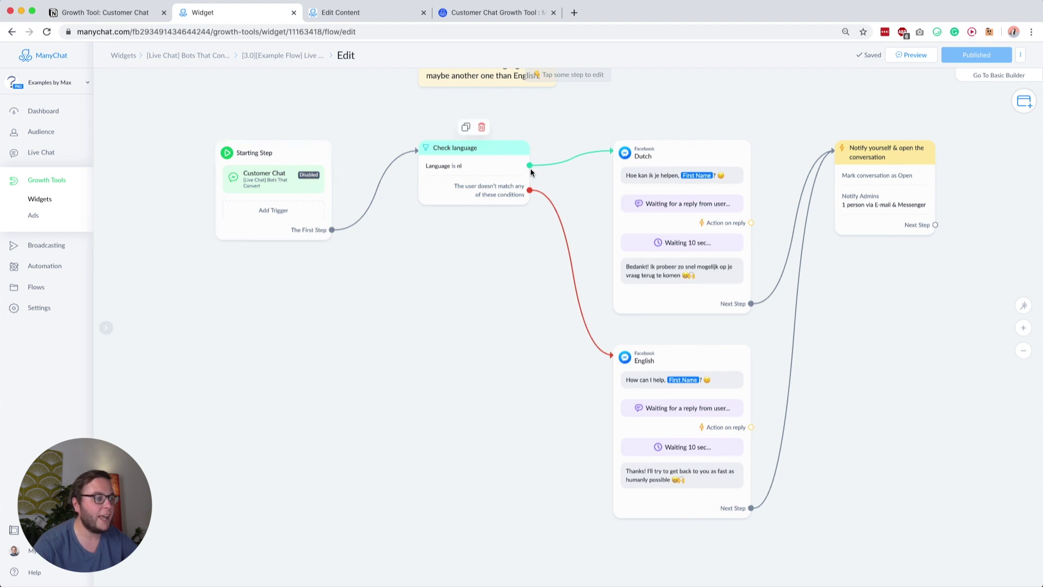
{"action": "left_click_drag", "start_coordinate": [501, 261], "coordinate": [445, 354]}
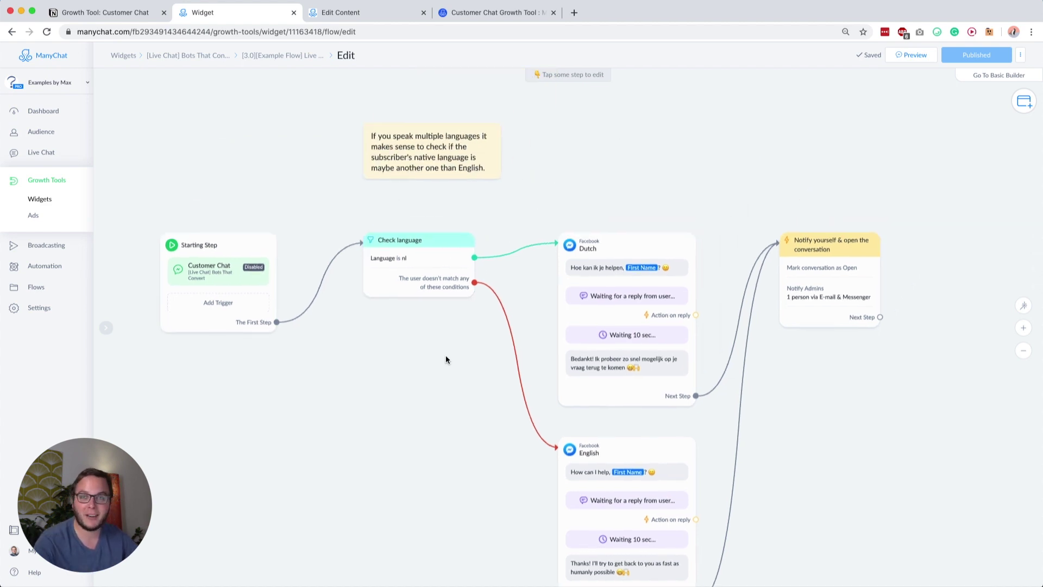
{"action": "scroll", "coordinate": [436, 370], "scroll_direction": "down", "scroll_amount": 5}
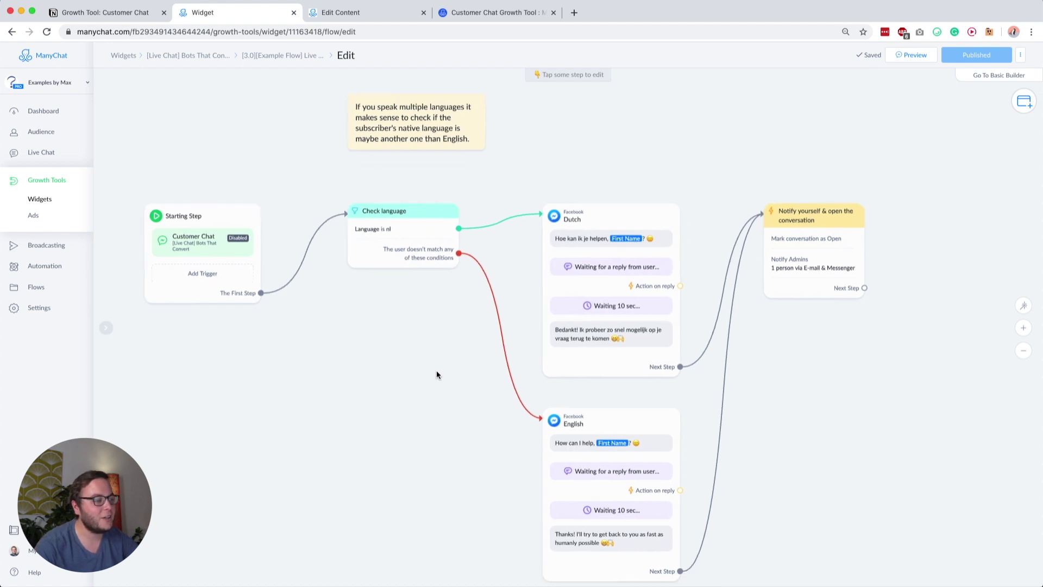
{"action": "left_click_drag", "start_coordinate": [415, 352], "coordinate": [415, 355]}
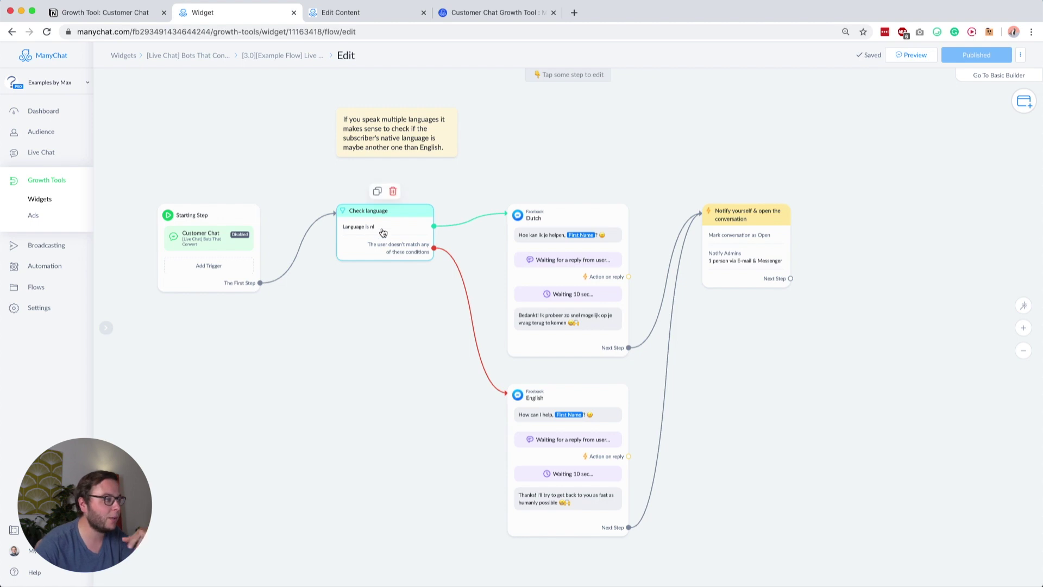
{"action": "left_click_drag", "start_coordinate": [403, 299], "coordinate": [417, 305]}
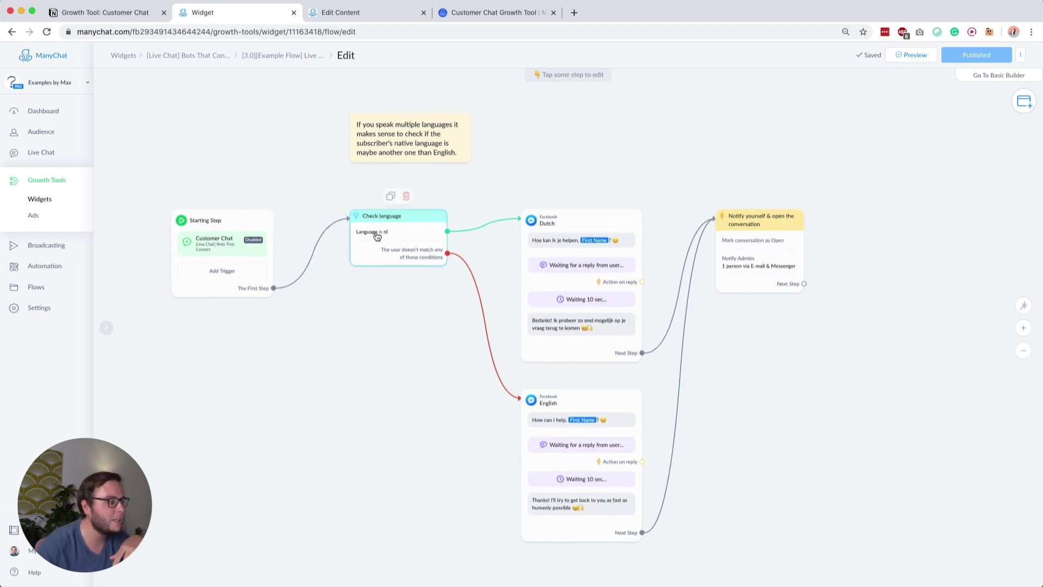
{"action": "scroll", "coordinate": [375, 241], "scroll_direction": "up", "scroll_amount": 5}
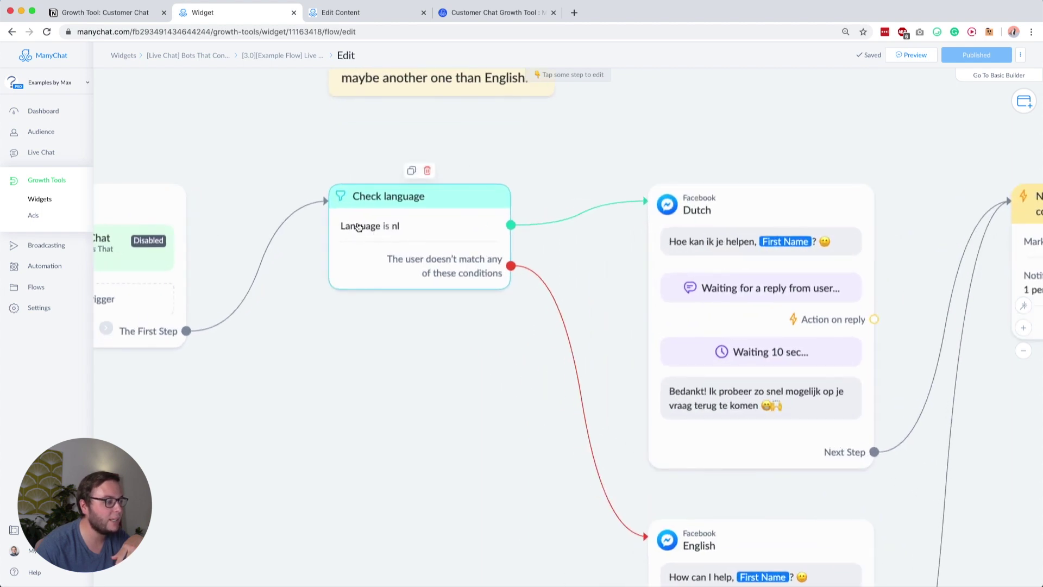
{"action": "left_click", "coordinate": [350, 228]}
{"action": "left_click", "coordinate": [157, 144]}
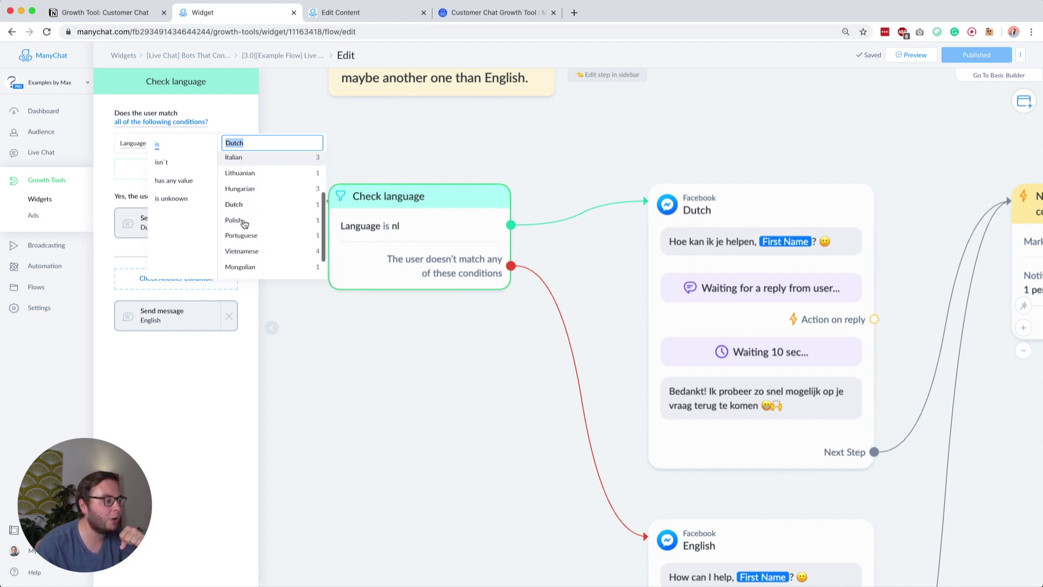
Browse the language list, then close it and the Check language editor, keeping Language is nl.
{"action": "scroll", "coordinate": [247, 229], "scroll_direction": "down", "scroll_amount": 3}
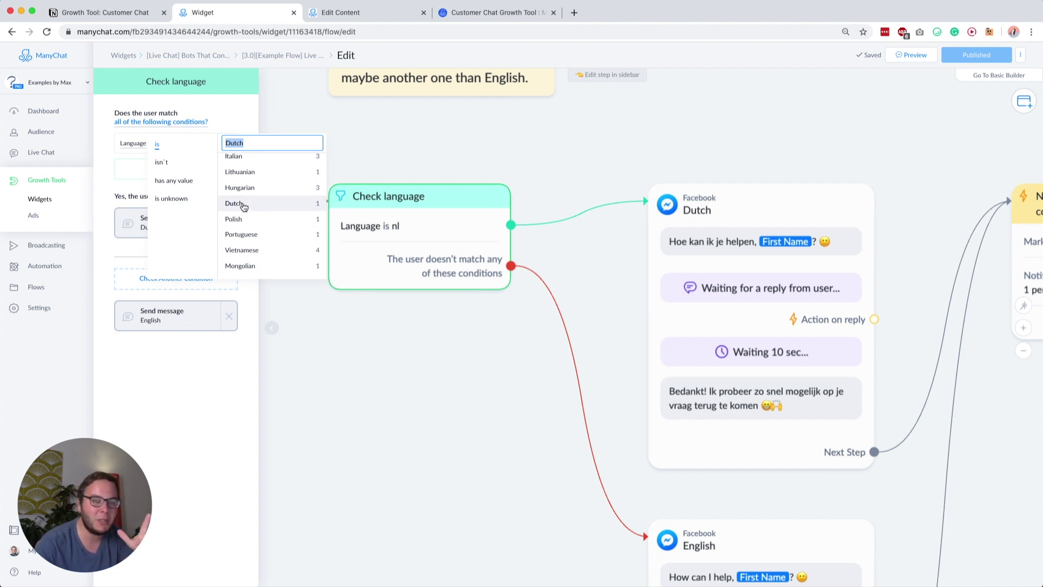
{"action": "scroll", "coordinate": [244, 209], "scroll_direction": "up", "scroll_amount": 1}
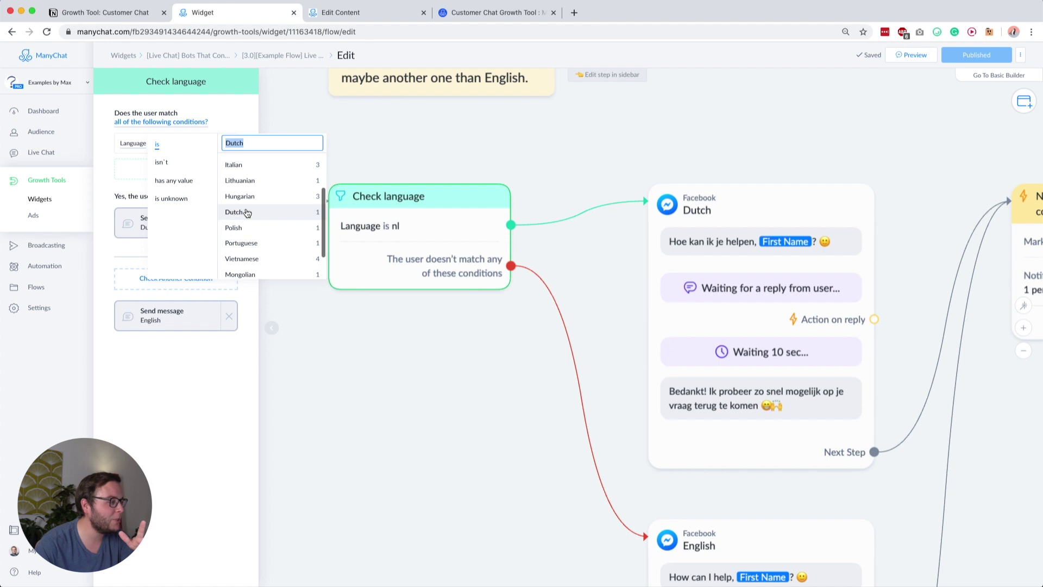
{"action": "scroll", "coordinate": [245, 209], "scroll_direction": "up", "scroll_amount": 3}
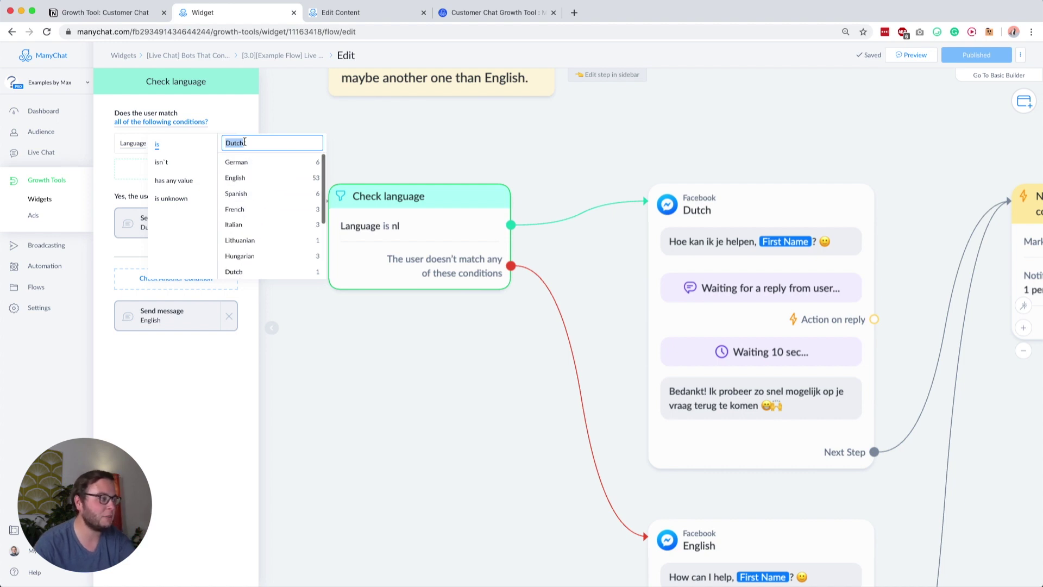
{"action": "left_click", "coordinate": [251, 436]}
{"action": "left_click", "coordinate": [438, 339]}
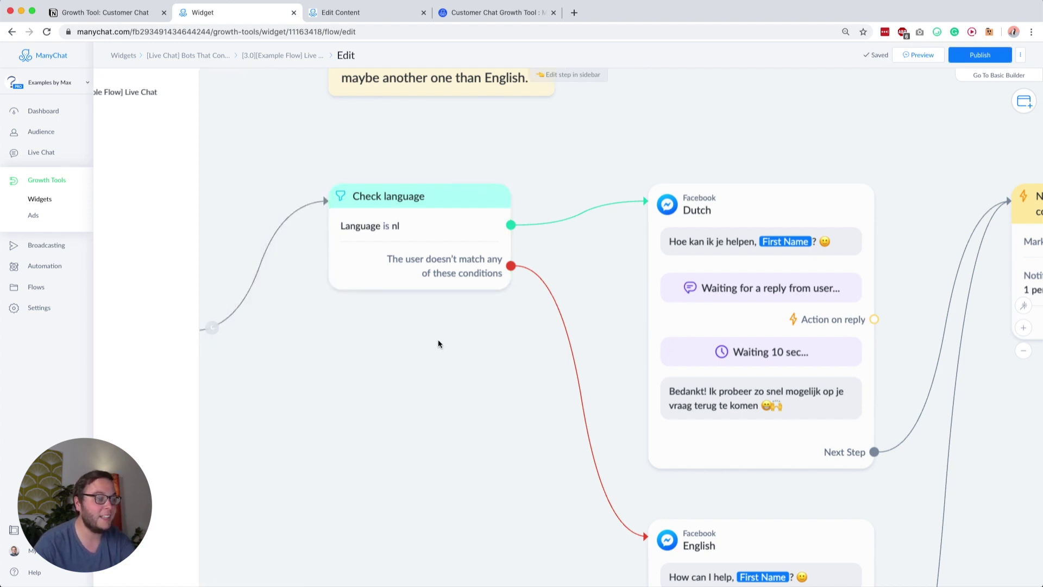
{"action": "scroll", "coordinate": [437, 356], "scroll_direction": "right", "scroll_amount": 3}
{"action": "scroll", "coordinate": [436, 355], "scroll_direction": "down", "scroll_amount": 3}
{"action": "scroll", "coordinate": [435, 356], "scroll_direction": "down", "scroll_amount": 3}
{"action": "left_click", "coordinate": [548, 182]}
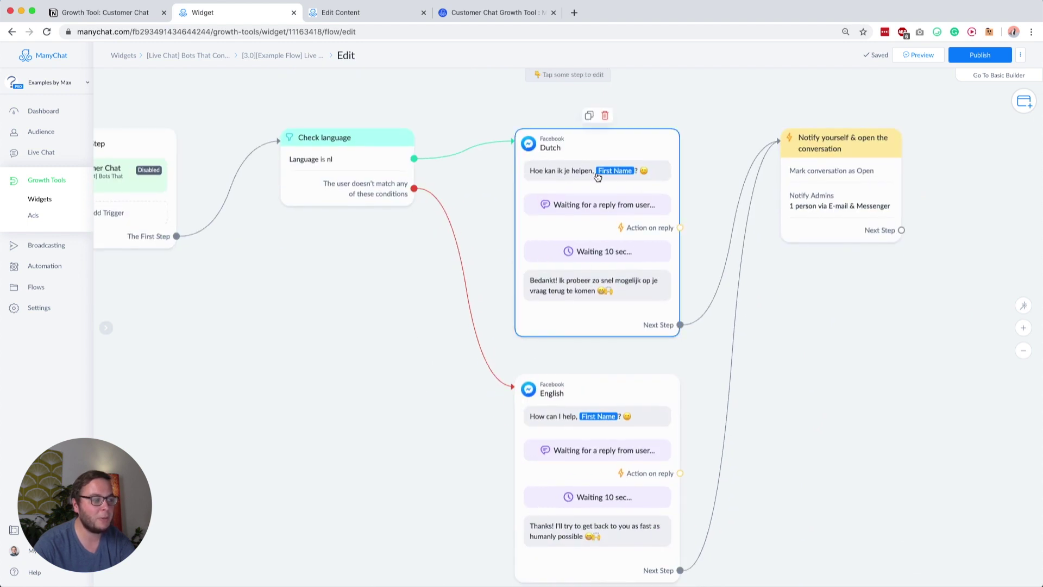
Review the Dutch step's waiting-for-reply and thank-you message content, then close it.
{"action": "left_click", "coordinate": [612, 204]}
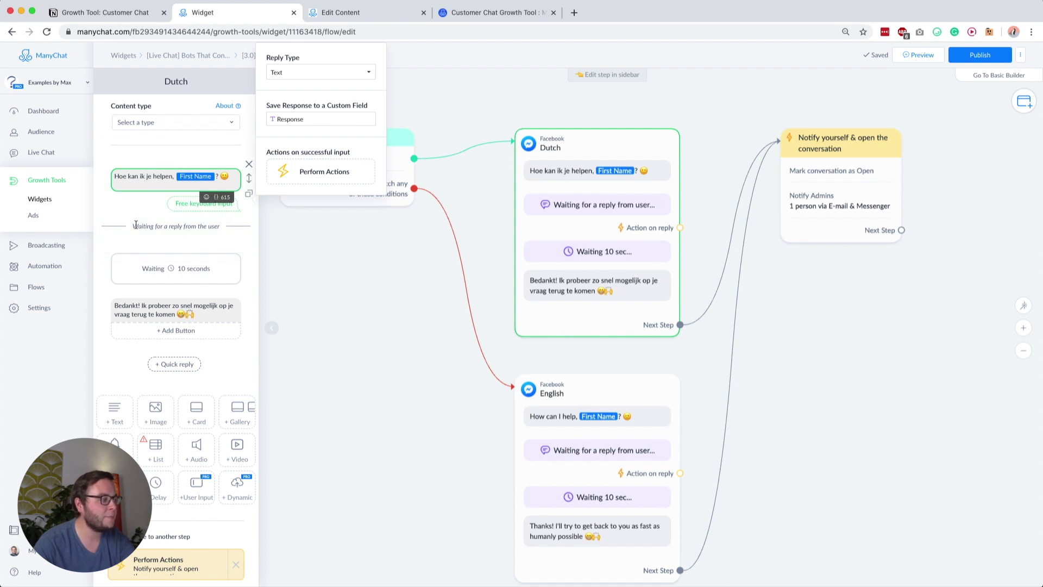
{"action": "left_click_drag", "start_coordinate": [135, 224], "coordinate": [213, 225]}
{"action": "left_click", "coordinate": [171, 224]}
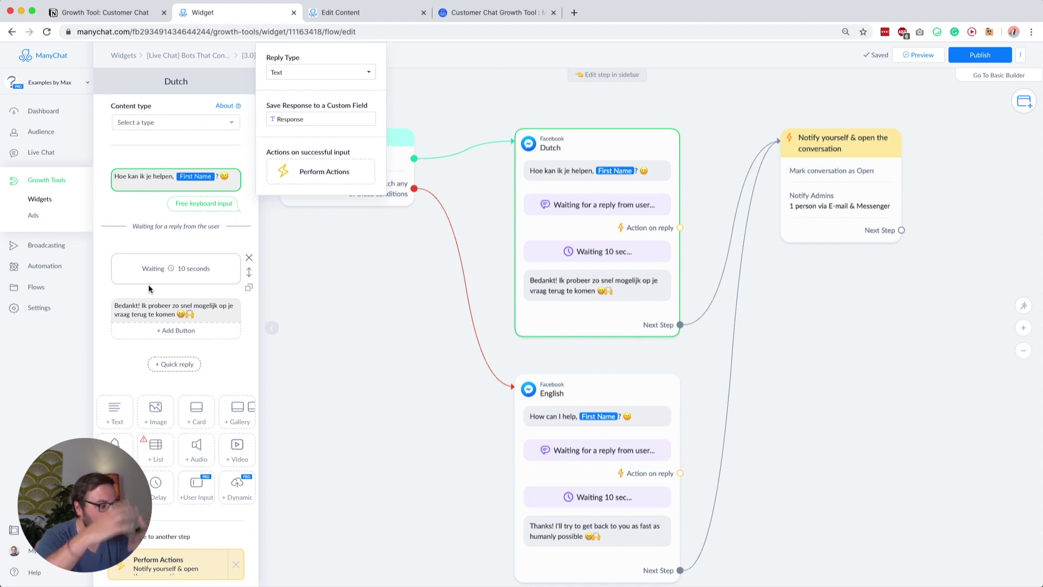
{"action": "left_click", "coordinate": [123, 306]}
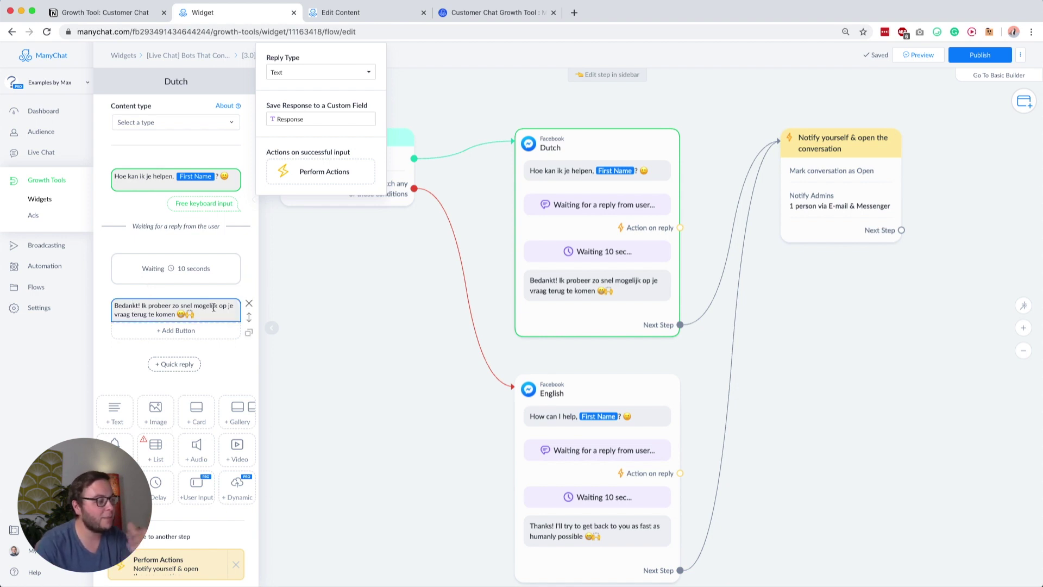
{"action": "left_click", "coordinate": [347, 347]}
Look over the English and Dutch steps, then open the Notify yourself & open the conversation step.
{"action": "scroll", "coordinate": [403, 386], "scroll_direction": "down", "scroll_amount": 3}
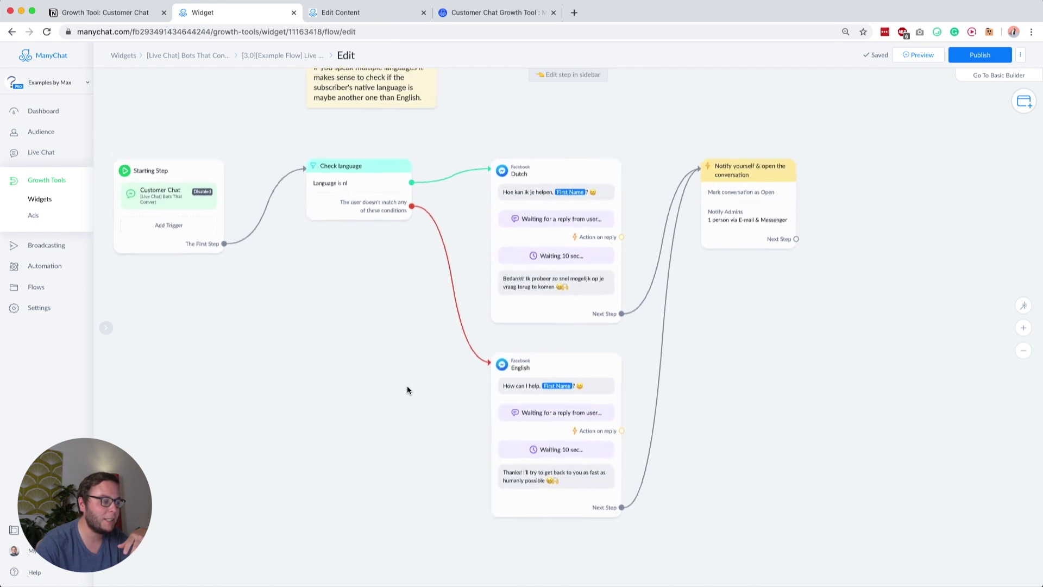
{"action": "left_click", "coordinate": [519, 451]}
{"action": "scroll", "coordinate": [440, 397], "scroll_direction": "down", "scroll_amount": 2}
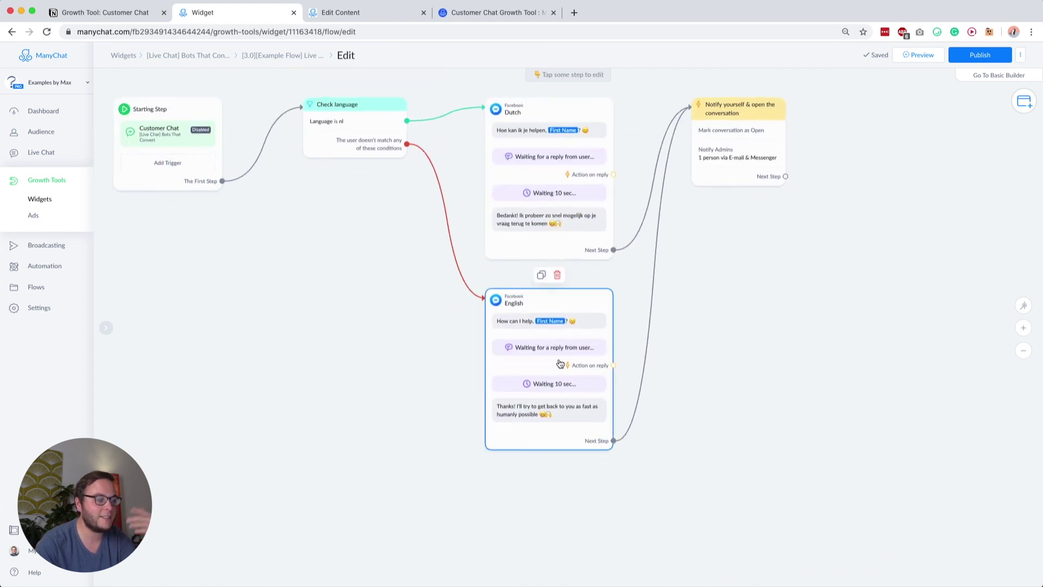
{"action": "left_click", "coordinate": [606, 257]}
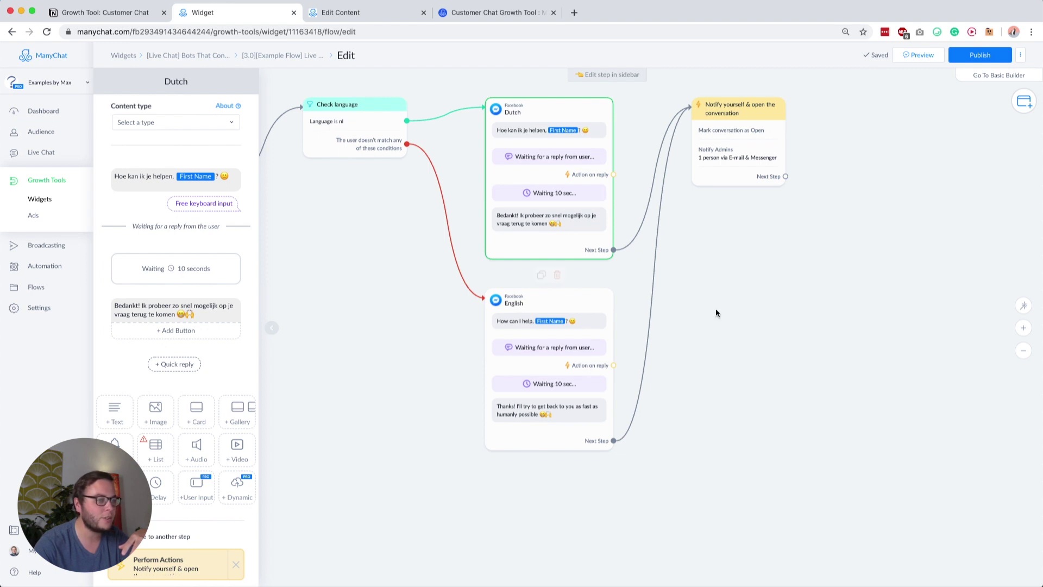
{"action": "left_click", "coordinate": [748, 136]}
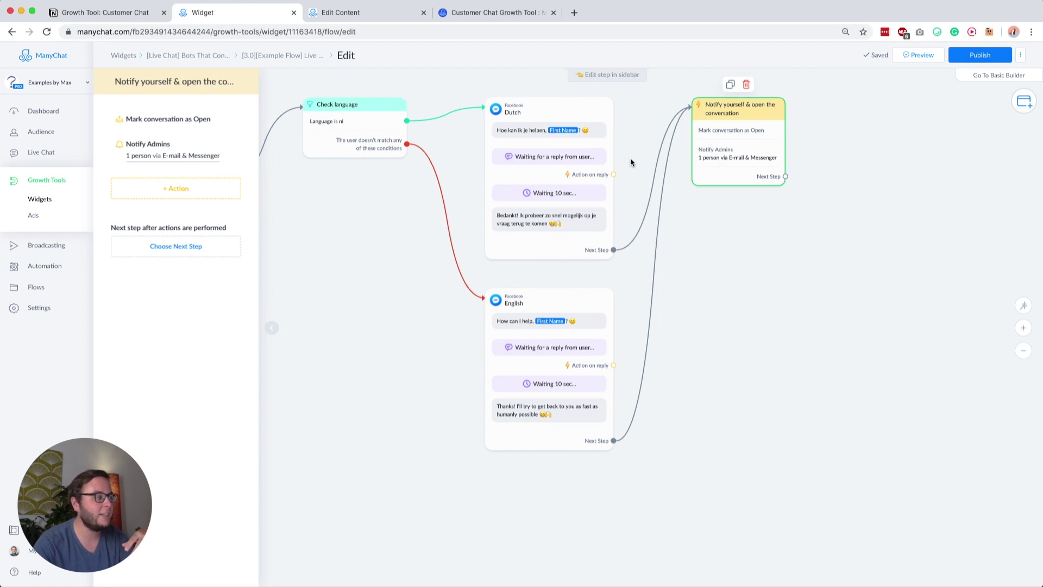
Review the Notify Admins message 'Full Name just asked a question in the Live Chat', then close it.
{"action": "left_click", "coordinate": [143, 148]}
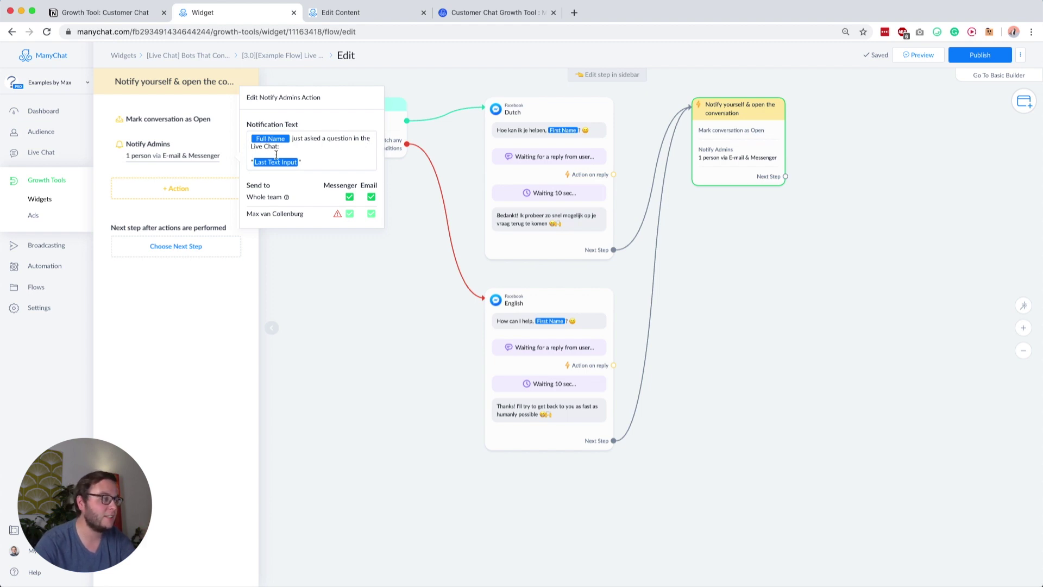
{"action": "left_click", "coordinate": [237, 351]}
Publish the language-check flow and go back to the Customer Chat widget's Setup settings.
{"action": "left_click", "coordinate": [981, 55]}
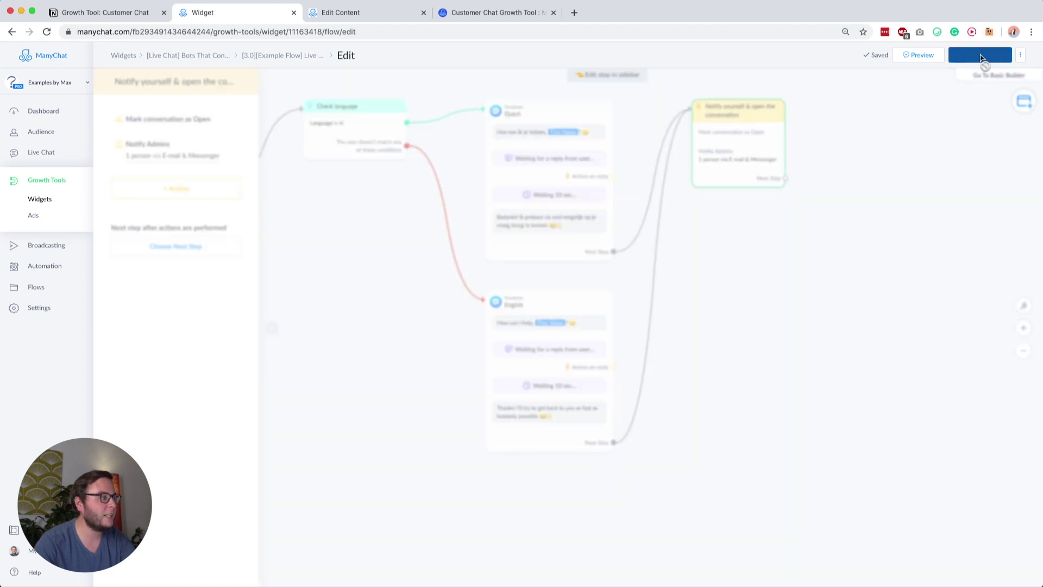
{"action": "left_click", "coordinate": [188, 56]}
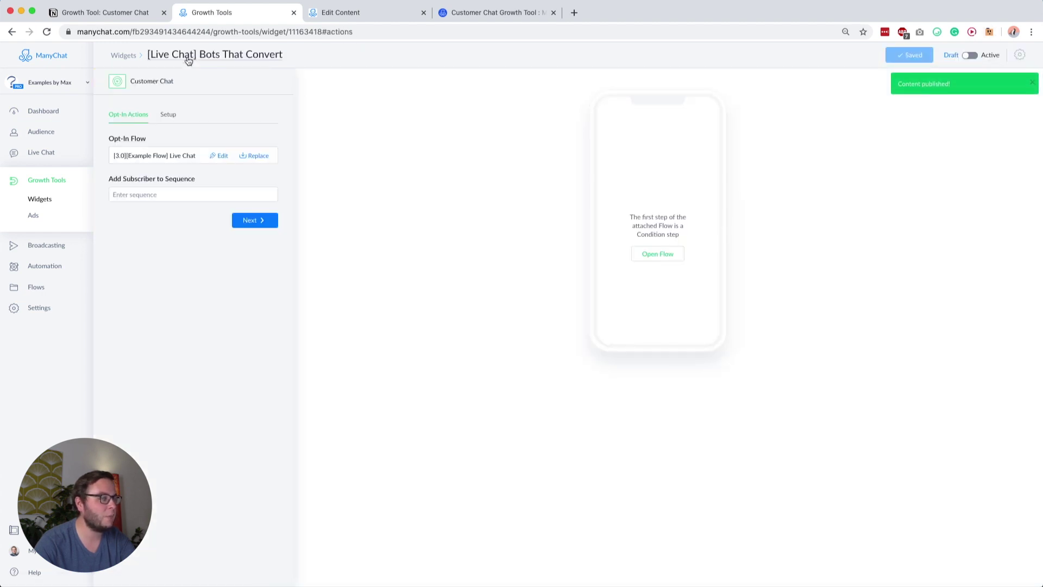
{"action": "left_click", "coordinate": [168, 116]}
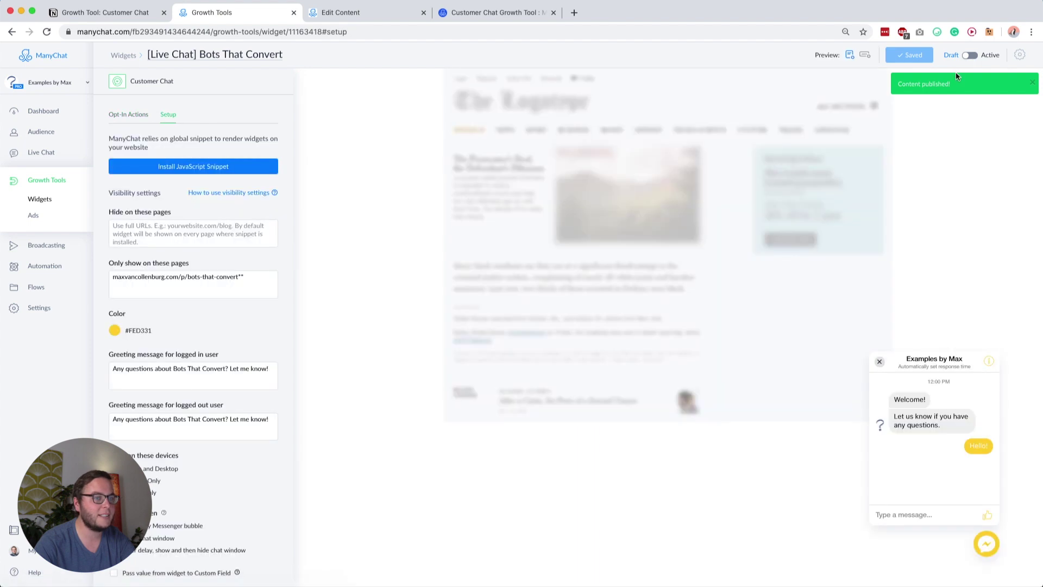
Try to activate the widget, dismiss the Check widget performance prompt, and scroll the setup page.
{"action": "left_click", "coordinate": [970, 55]}
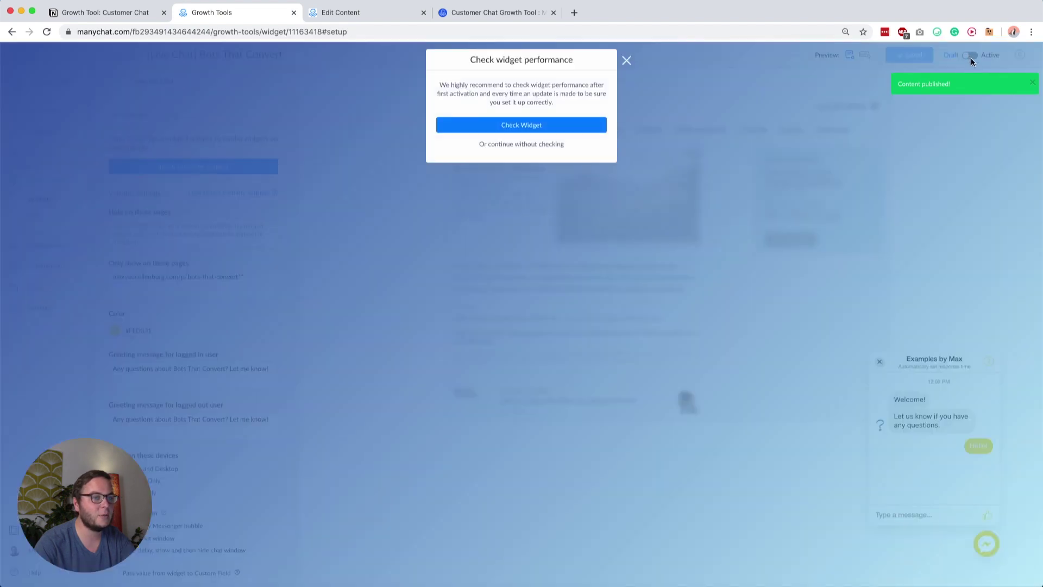
{"action": "left_click", "coordinate": [626, 66]}
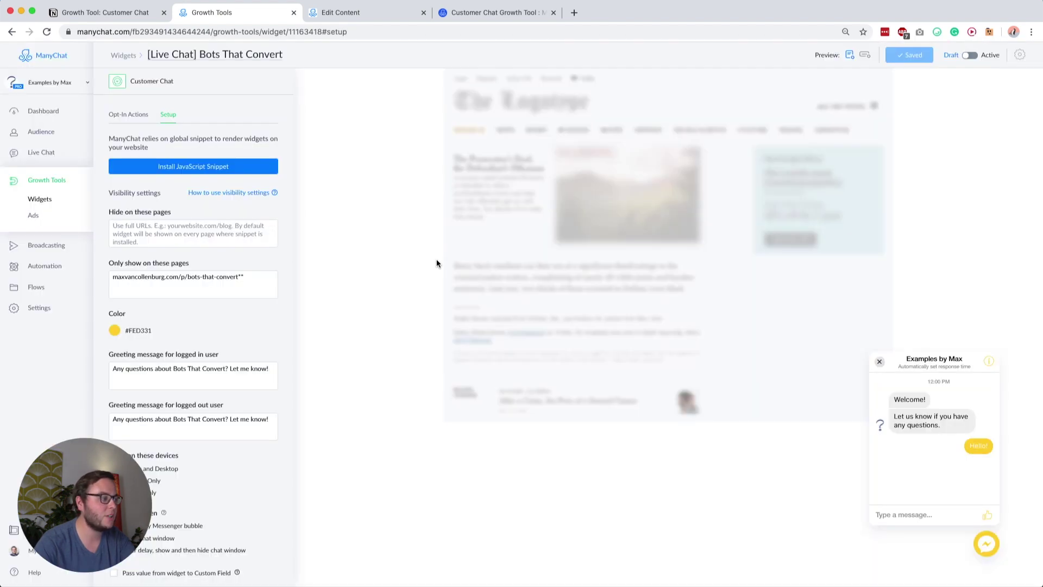
{"action": "scroll", "coordinate": [234, 231], "scroll_direction": "down", "scroll_amount": 1}
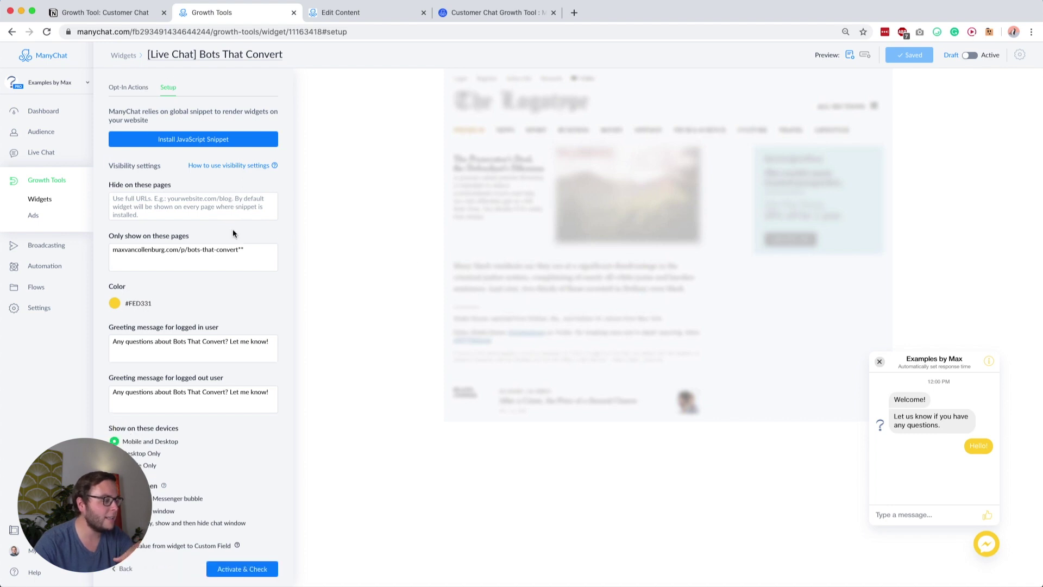